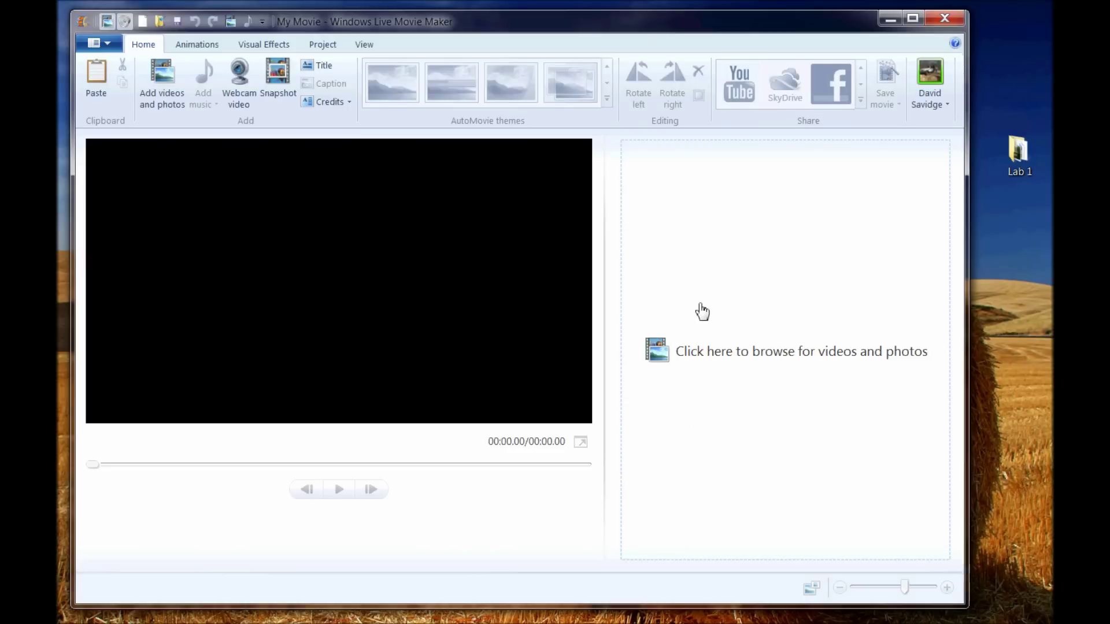
# - Look over the Animations, Visual Effects and Project options, switching the aspect ratio to 4:3 and back to 16:9
pyautogui.click(212, 49)
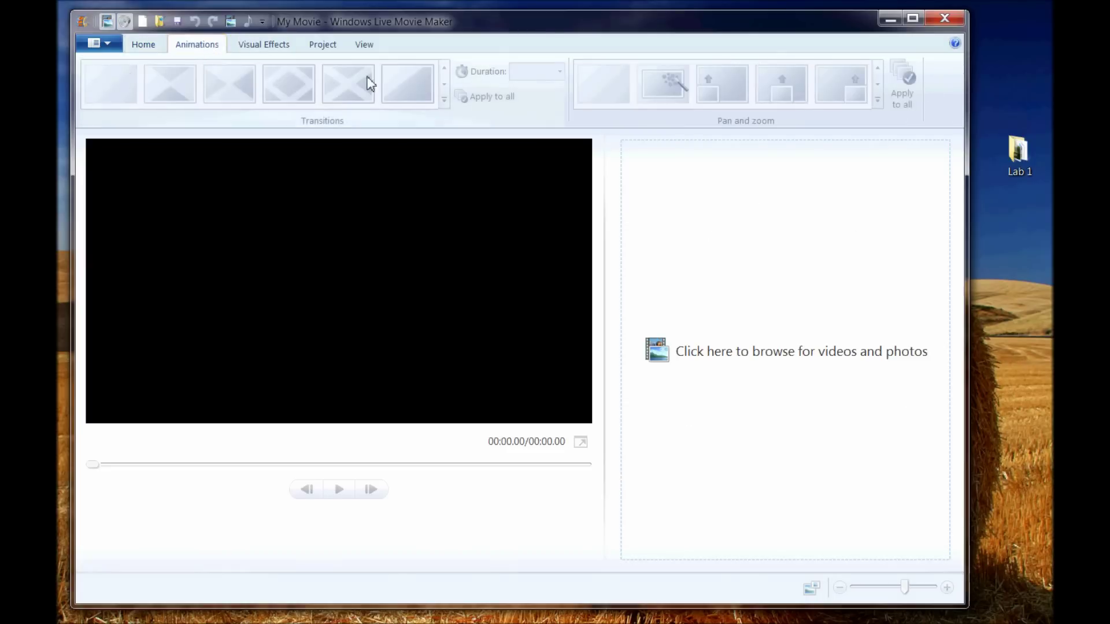
pyautogui.click(263, 47)
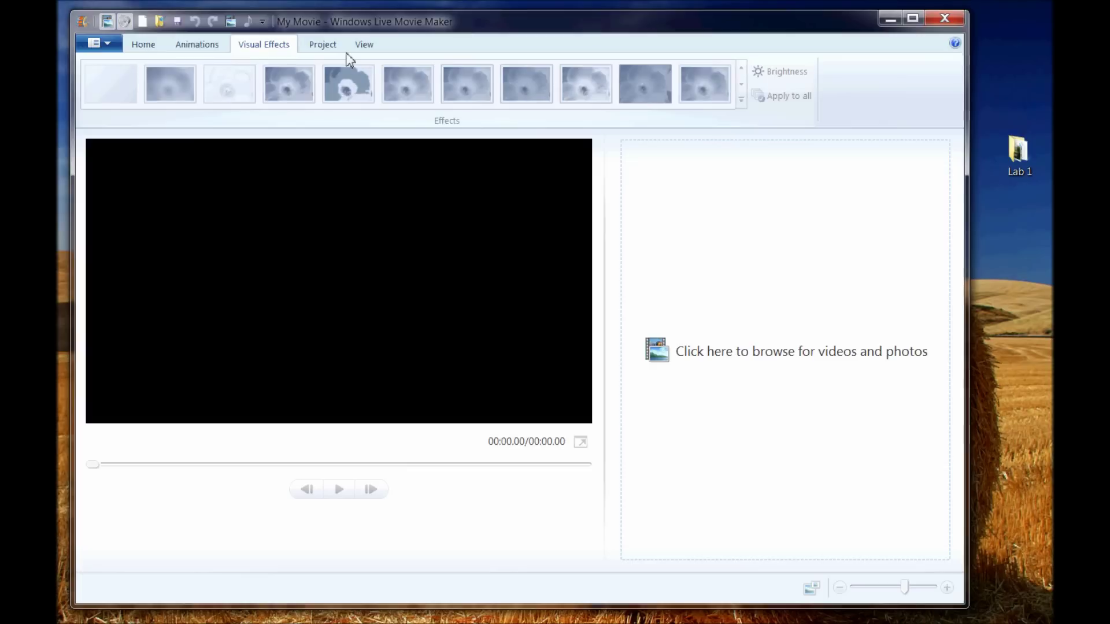
pyautogui.click(327, 48)
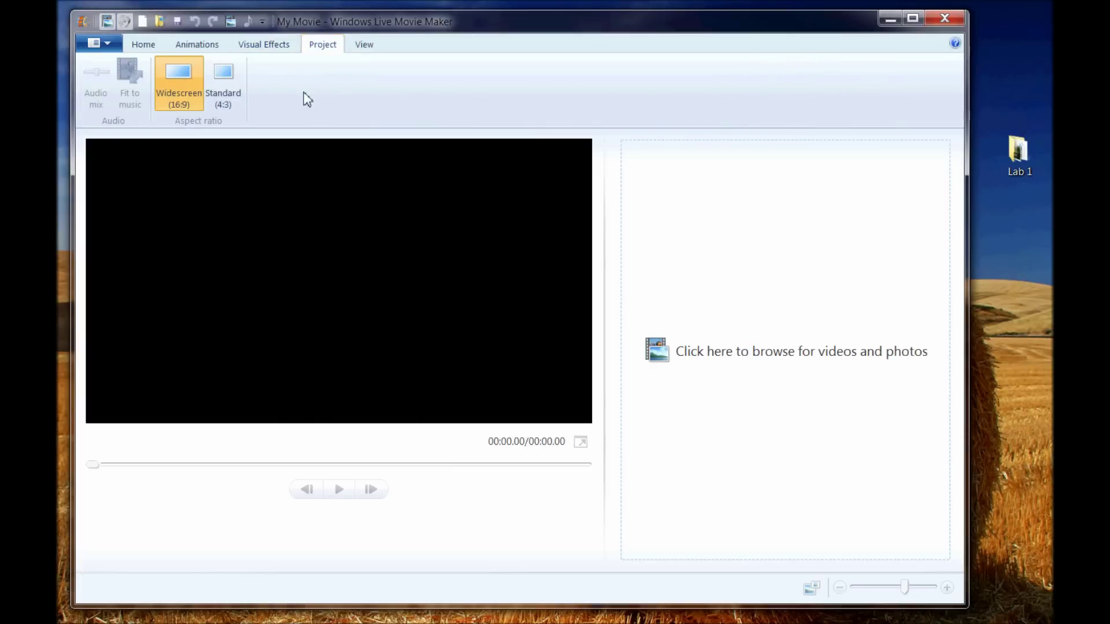
pyautogui.click(231, 81)
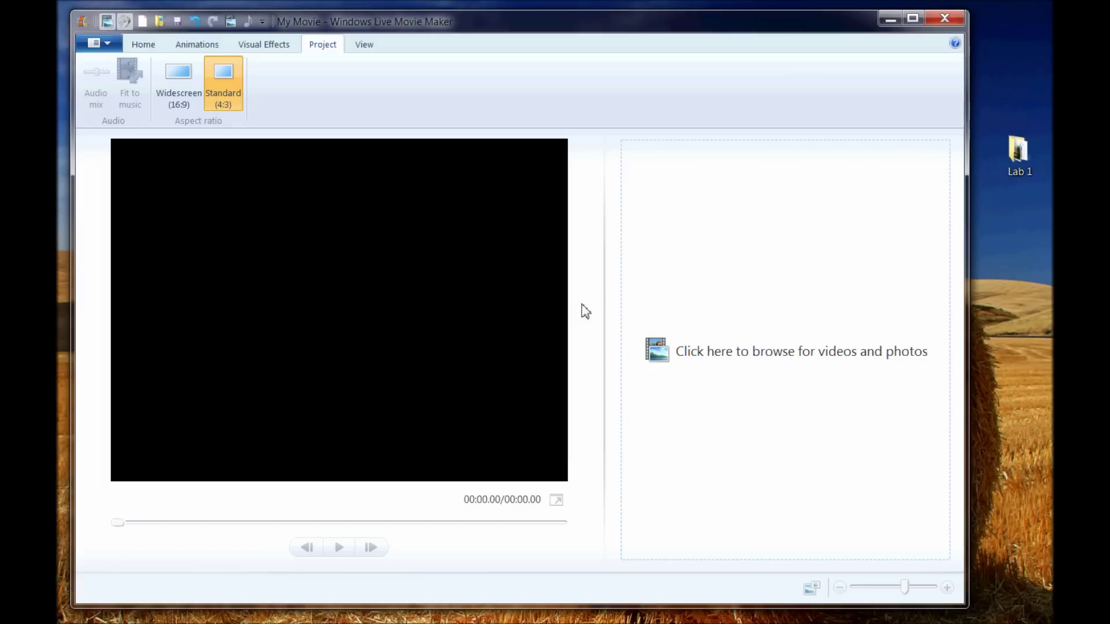
pyautogui.click(179, 76)
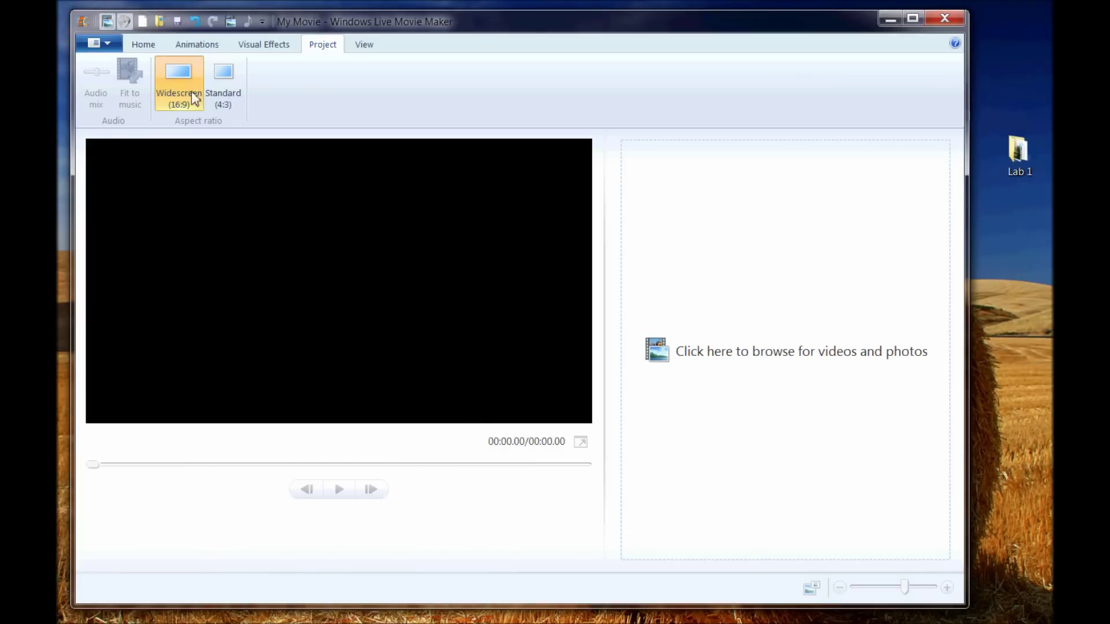
pyautogui.click(143, 45)
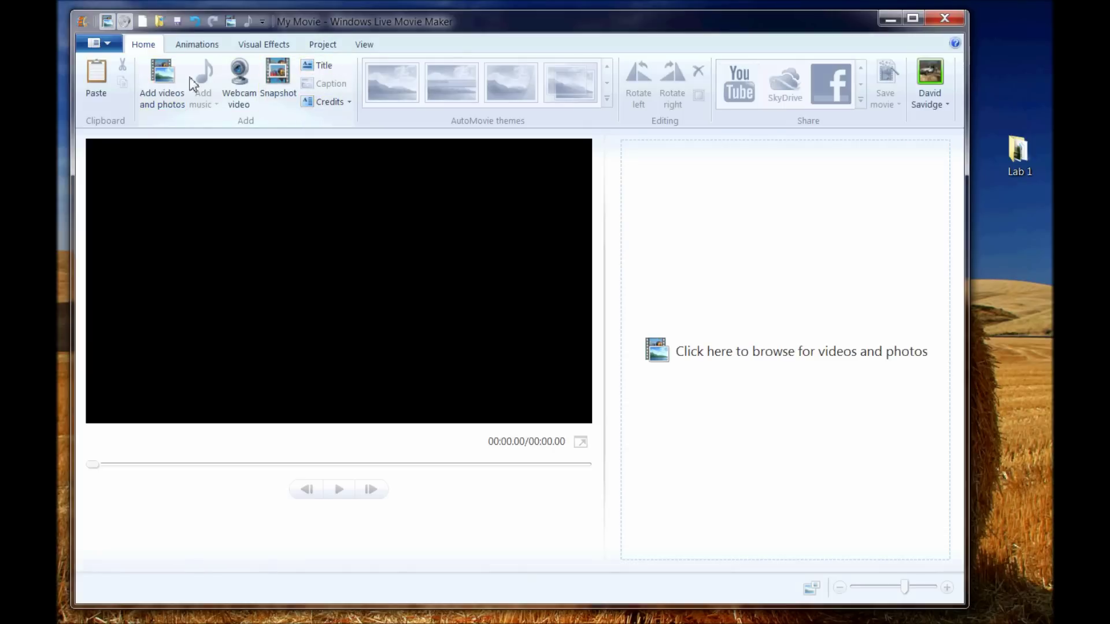
# - Add the mountain lake photo Imag1.jpg from the Lab 1 folder to the movie
pyautogui.click(172, 78)
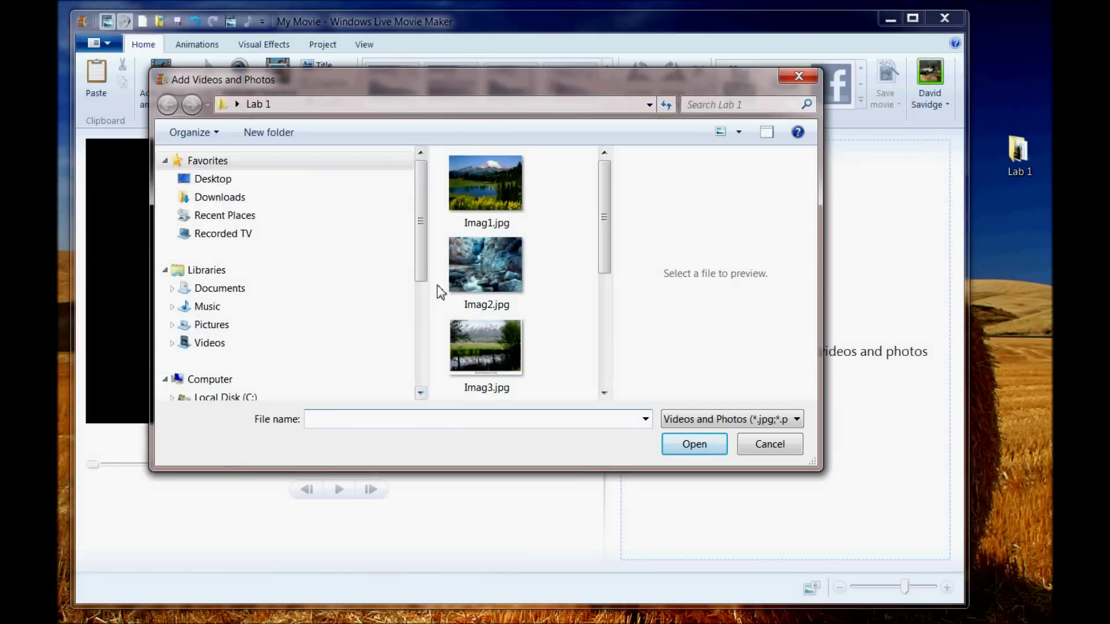
pyautogui.moveTo(528, 98); pyautogui.dragTo(557, 106)
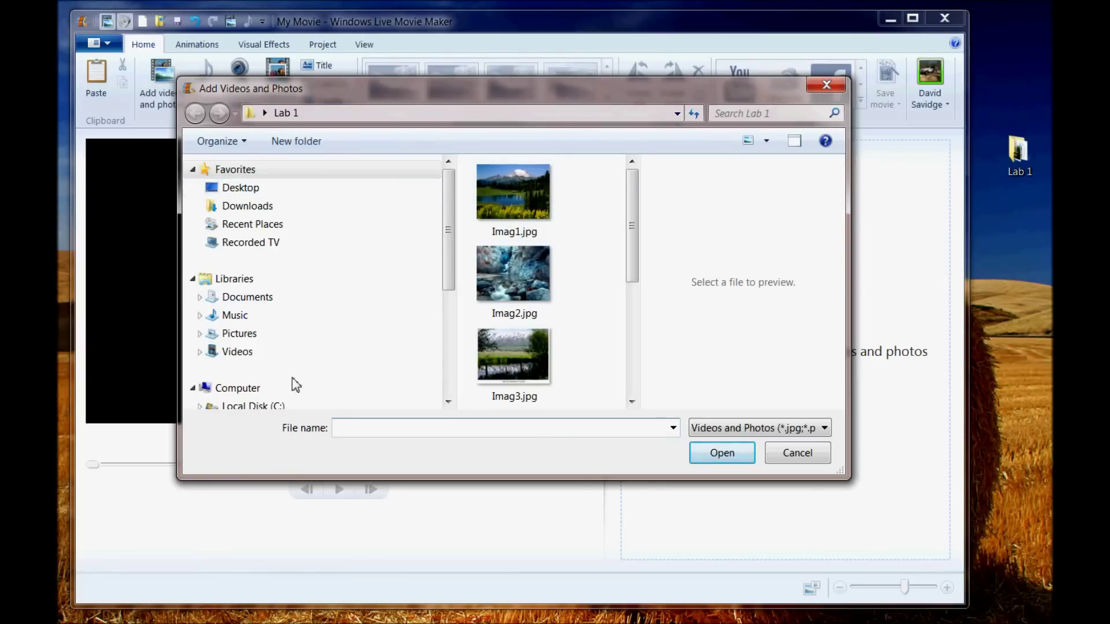
pyautogui.doubleClick(511, 194)
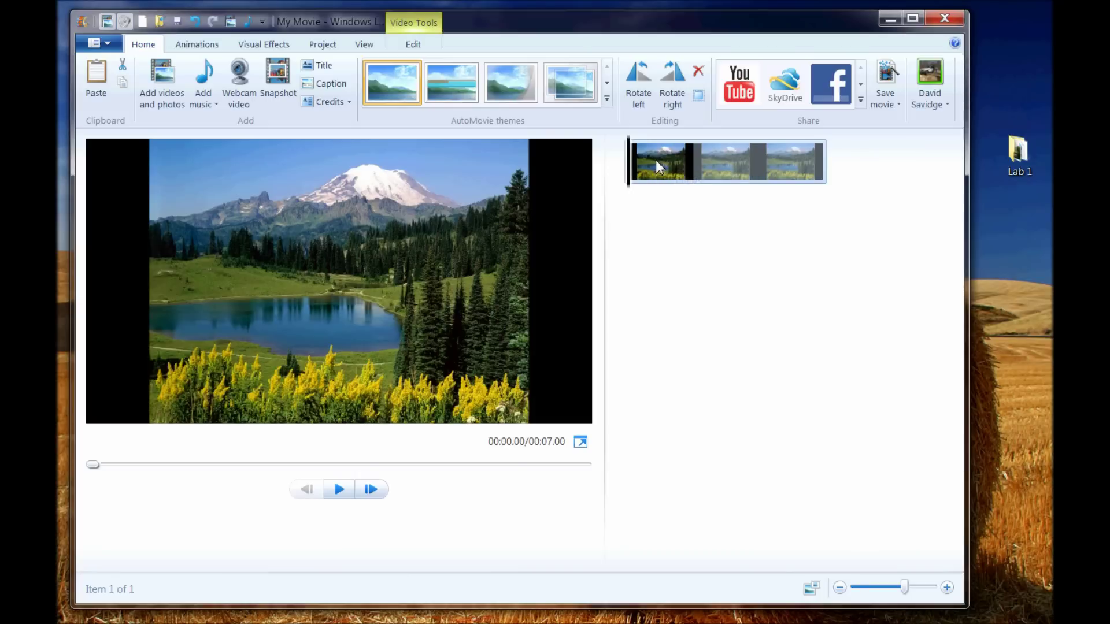
# - Change Imag1.jpg's duration from 7 to 6.50 seconds
pyautogui.click(414, 43)
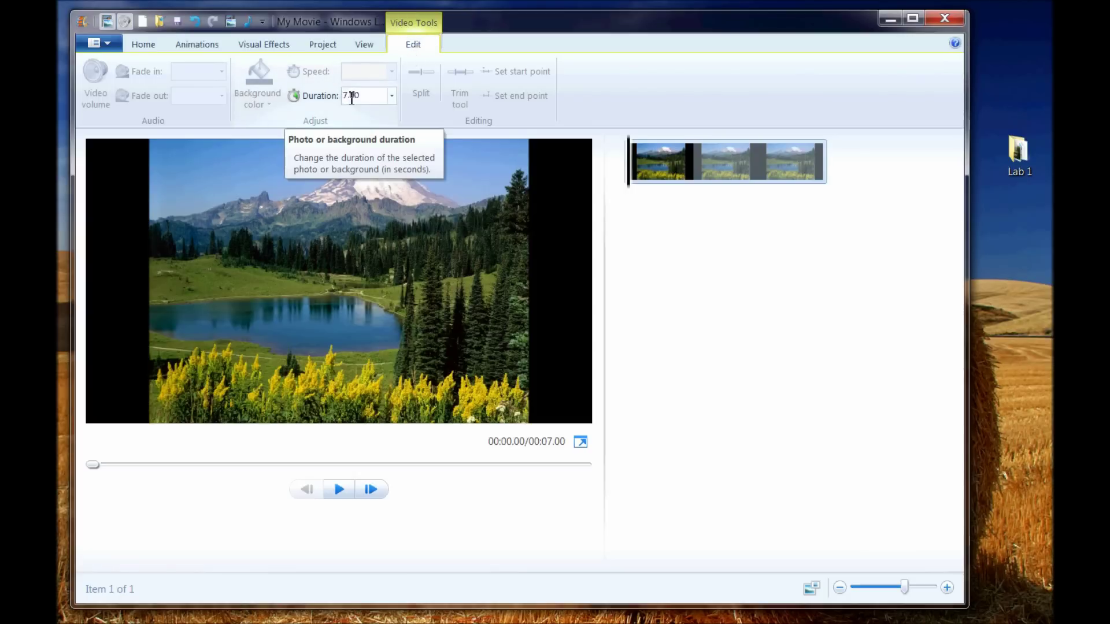
pyautogui.click(393, 97)
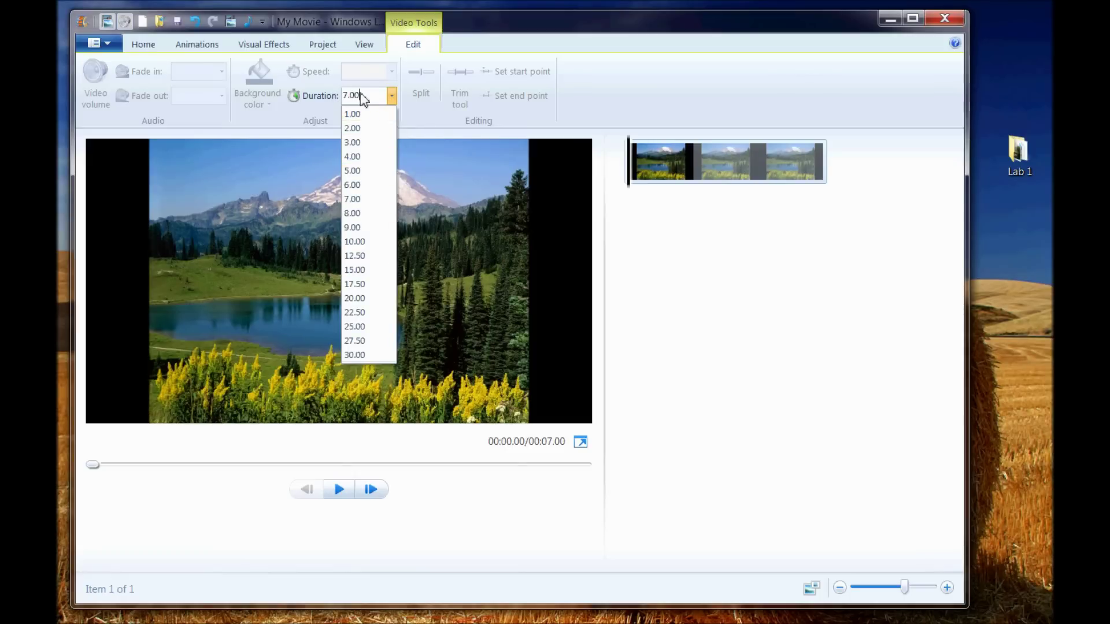
pyautogui.click(404, 107)
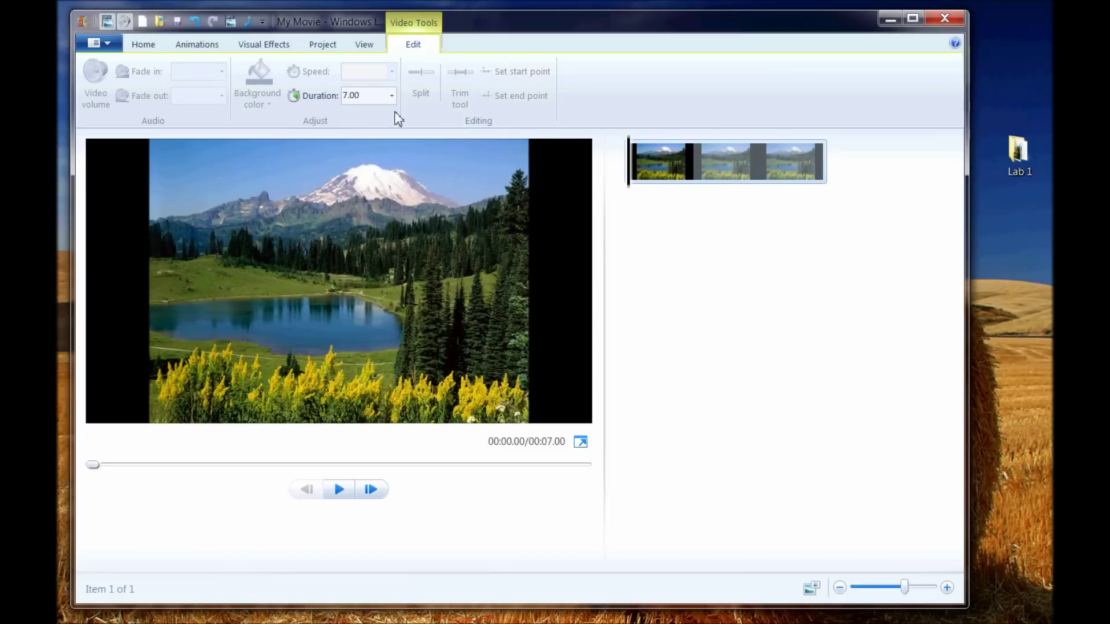
pyautogui.click(359, 96)
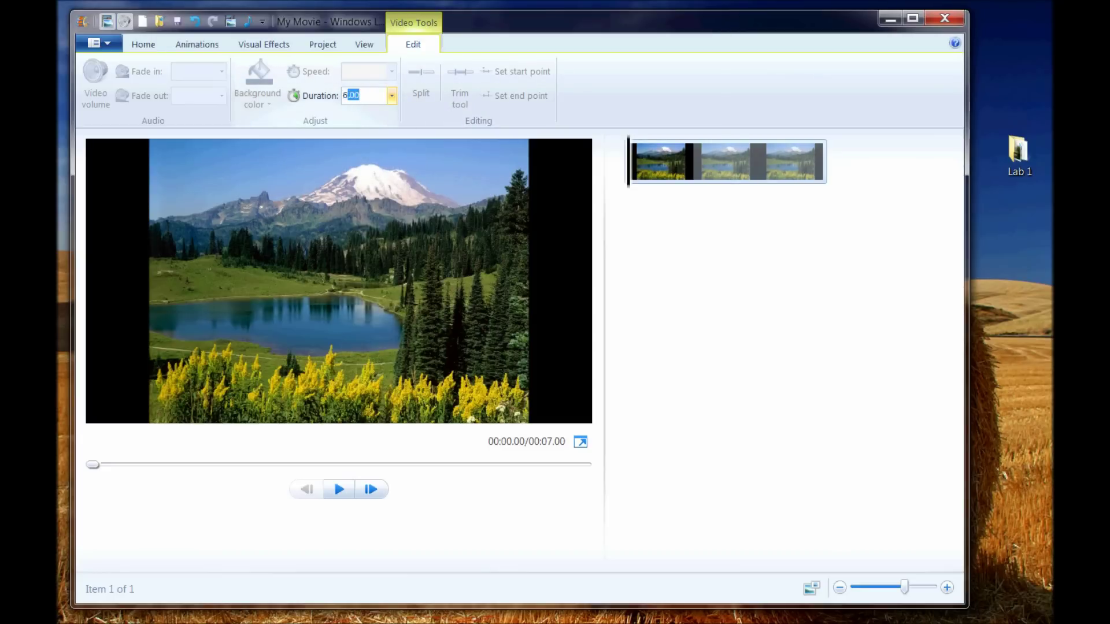
pyautogui.write('6.5')
pyautogui.press('Return')
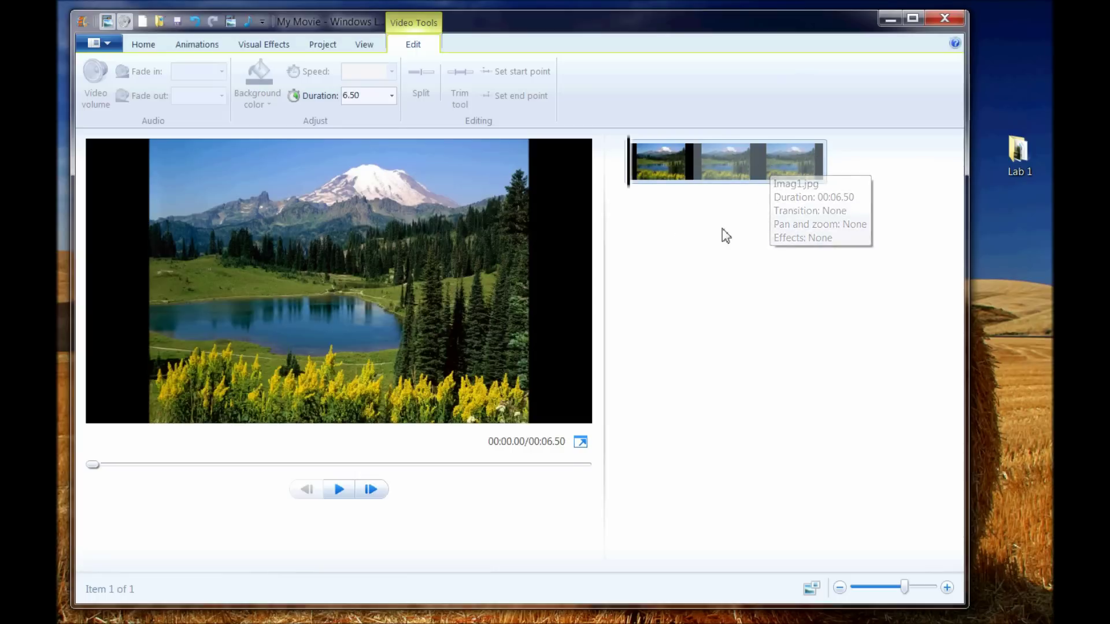
# - Open the Lab 1 folder and drag Imag2.jpg onto the end of the storyboard
pyautogui.click(1014, 152)
pyautogui.doubleClick(1015, 152)
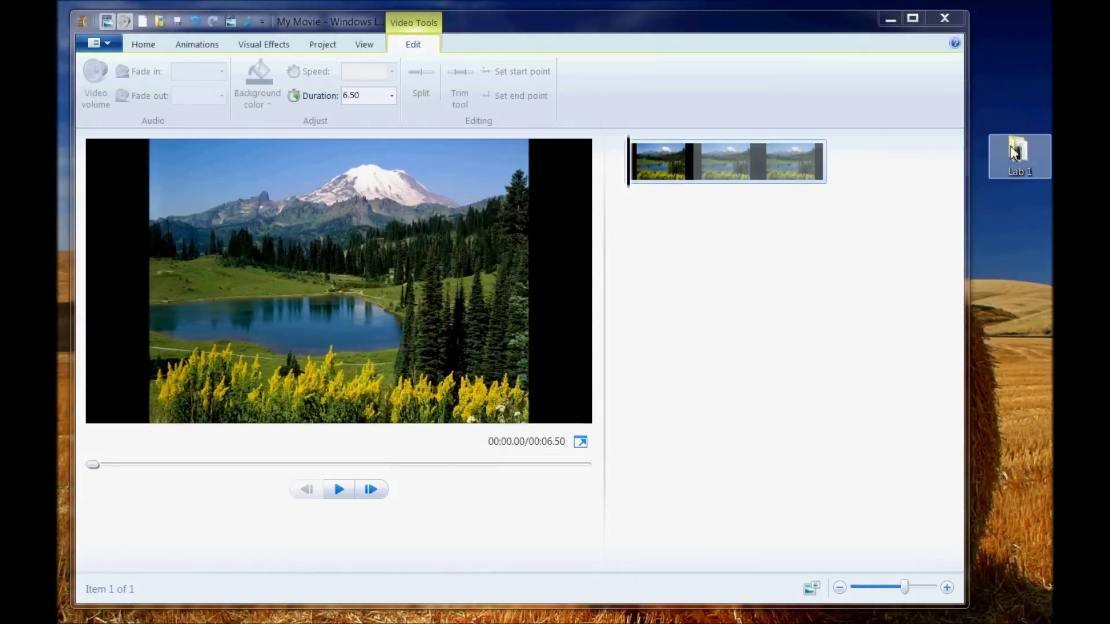
pyautogui.moveTo(386, 121); pyautogui.dragTo(295, 36)
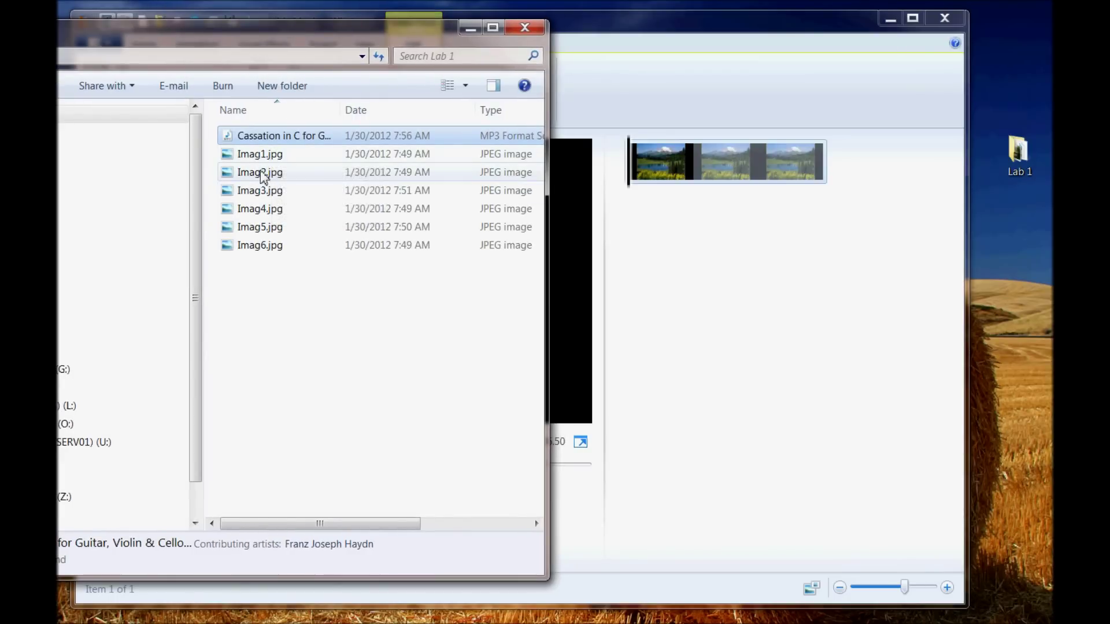
pyautogui.moveTo(263, 174); pyautogui.dragTo(840, 216)
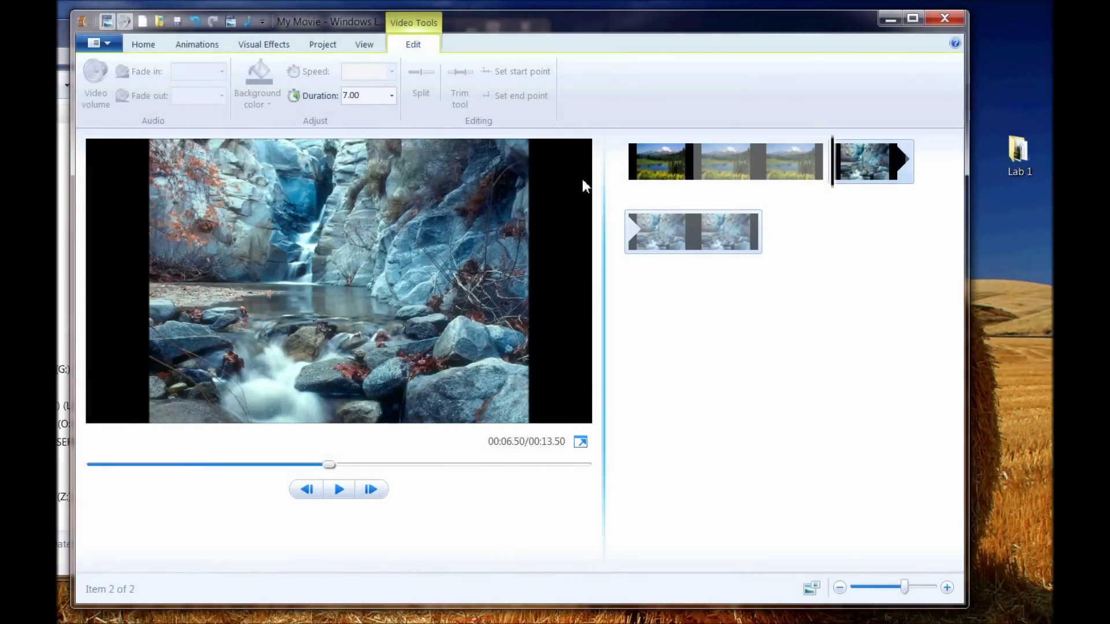
# - Select Imag3.jpg through Imag6.jpg together and drag them onto the end of the movie
pyautogui.moveTo(736, 222)
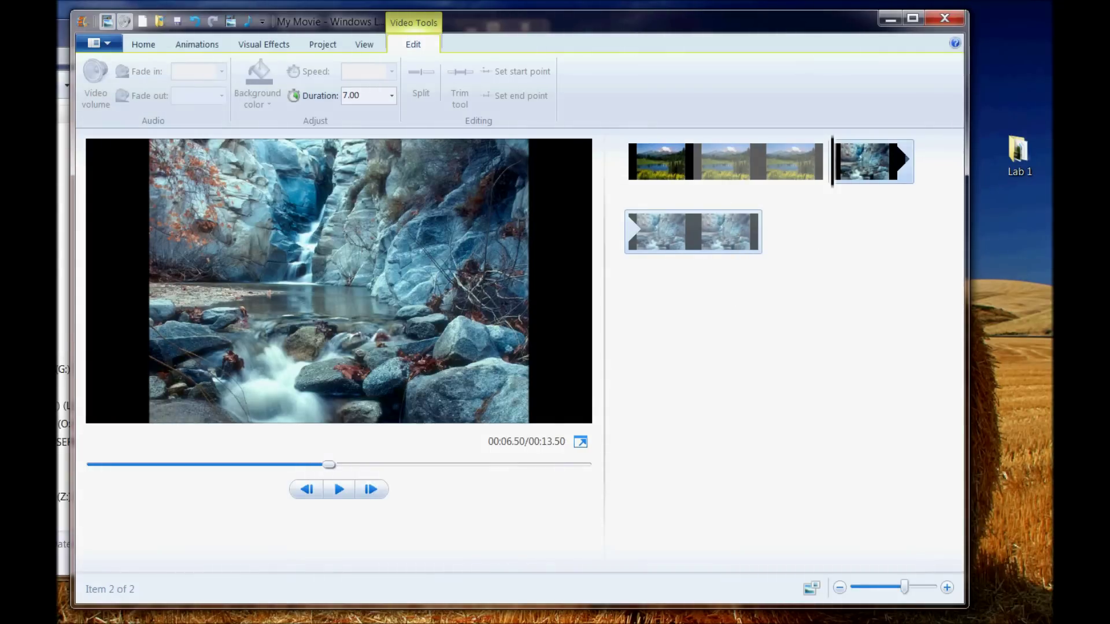
pyautogui.hotkey('alt', 'Tab')
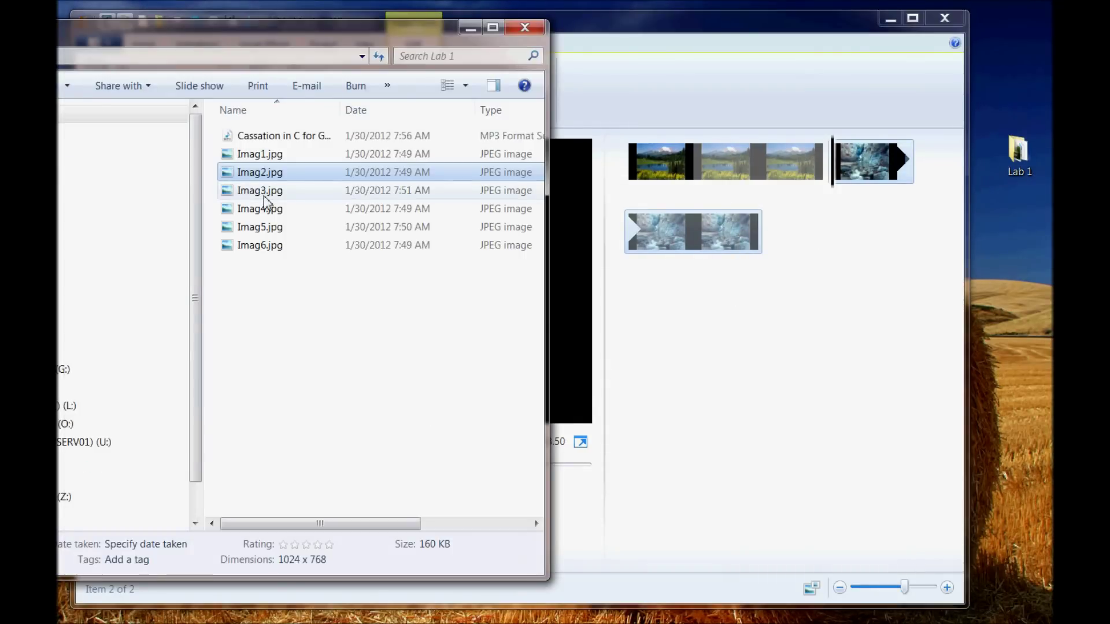
pyautogui.moveTo(270, 202)
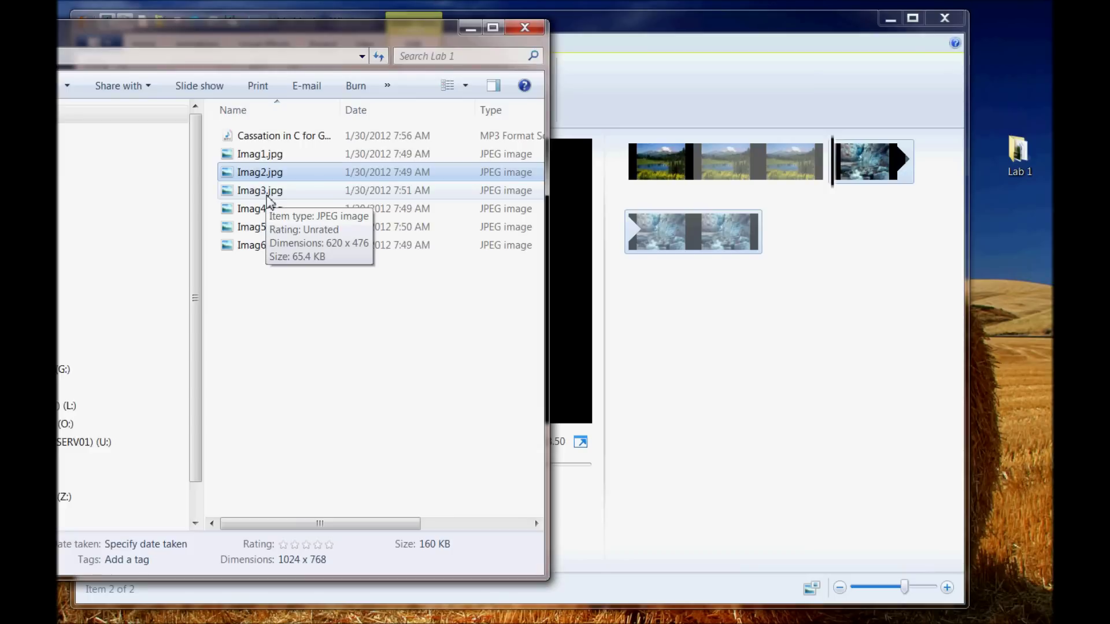
pyautogui.click(269, 199)
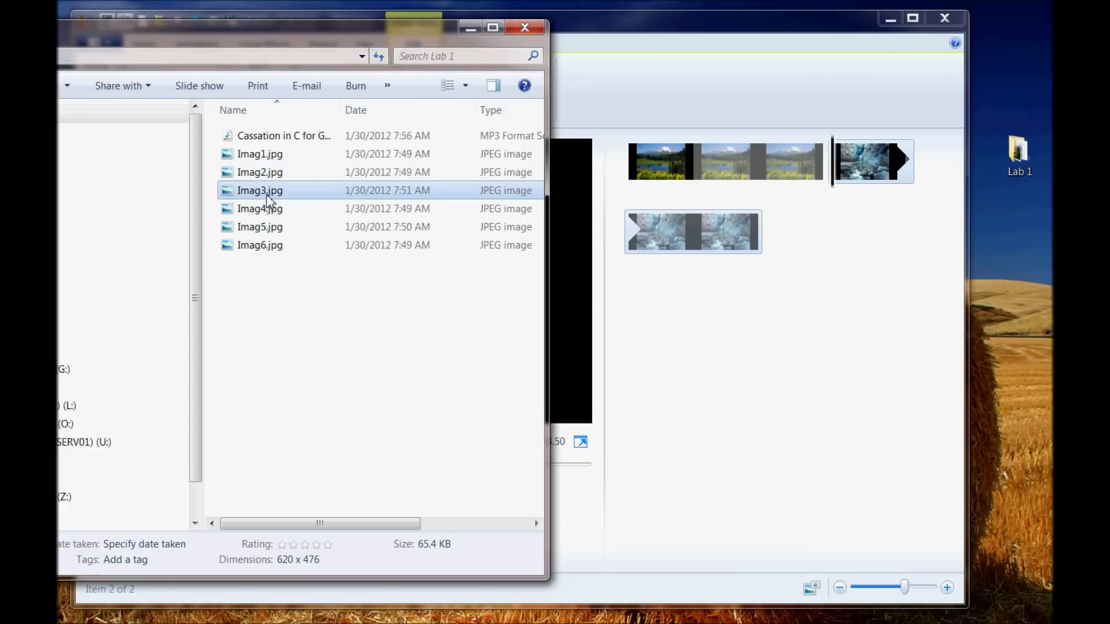
pyautogui.keyDown('shift'); pyautogui.click(264, 248); pyautogui.keyUp('shift')
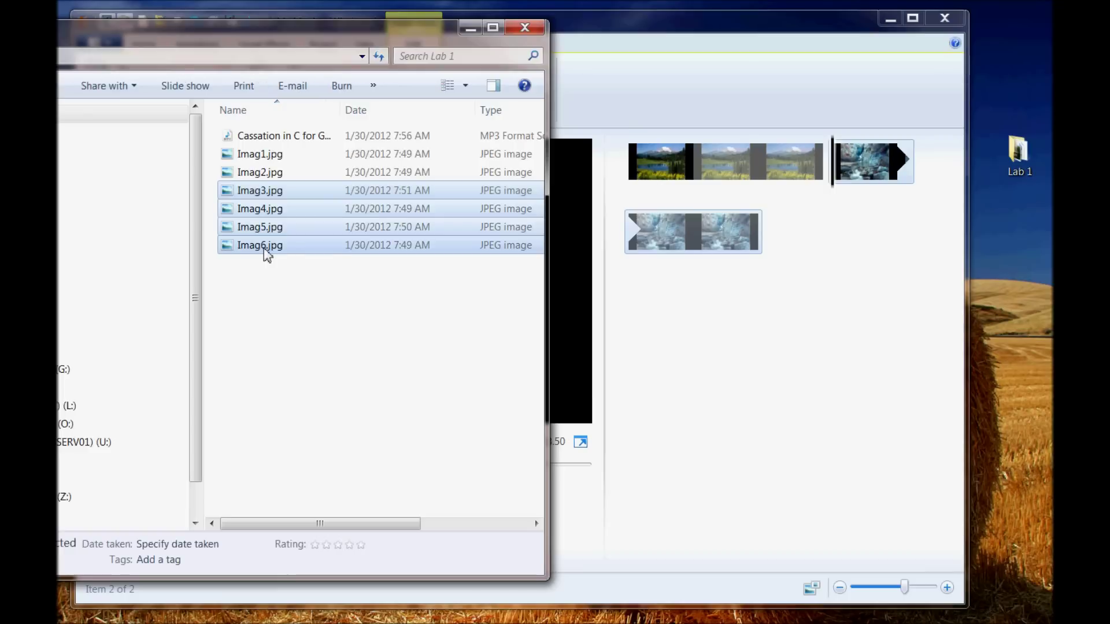
pyautogui.click(263, 193)
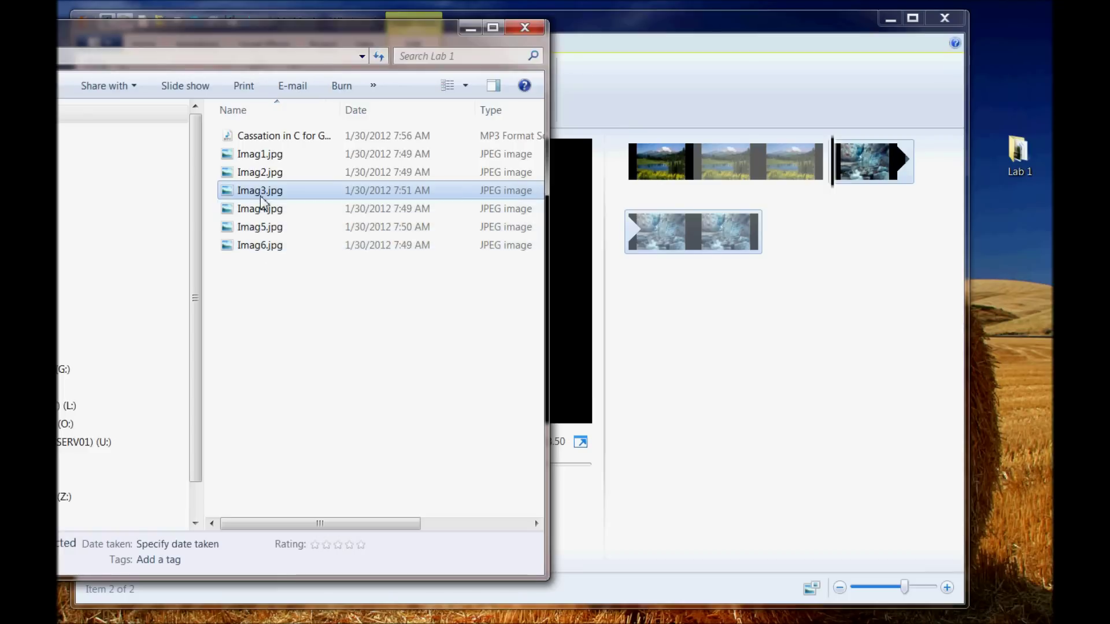
pyautogui.keyDown('ctrl'); pyautogui.click(261, 227); pyautogui.keyUp('ctrl')
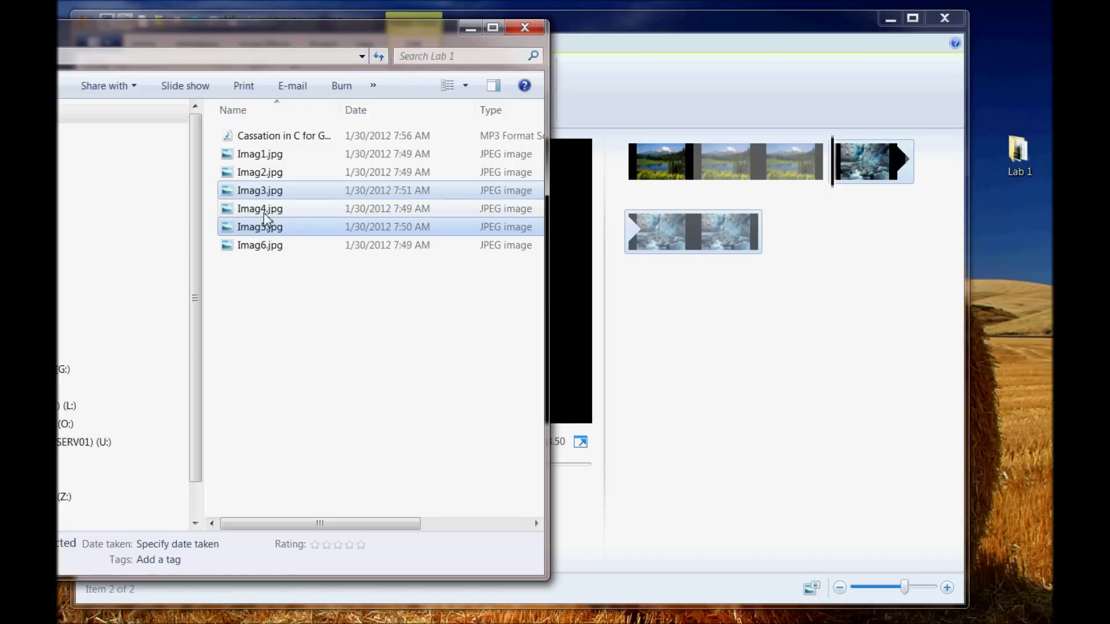
pyautogui.keyDown('ctrl'); pyautogui.click(264, 213); pyautogui.keyUp('ctrl')
pyautogui.keyDown('ctrl'); pyautogui.click(257, 248); pyautogui.keyUp('ctrl')
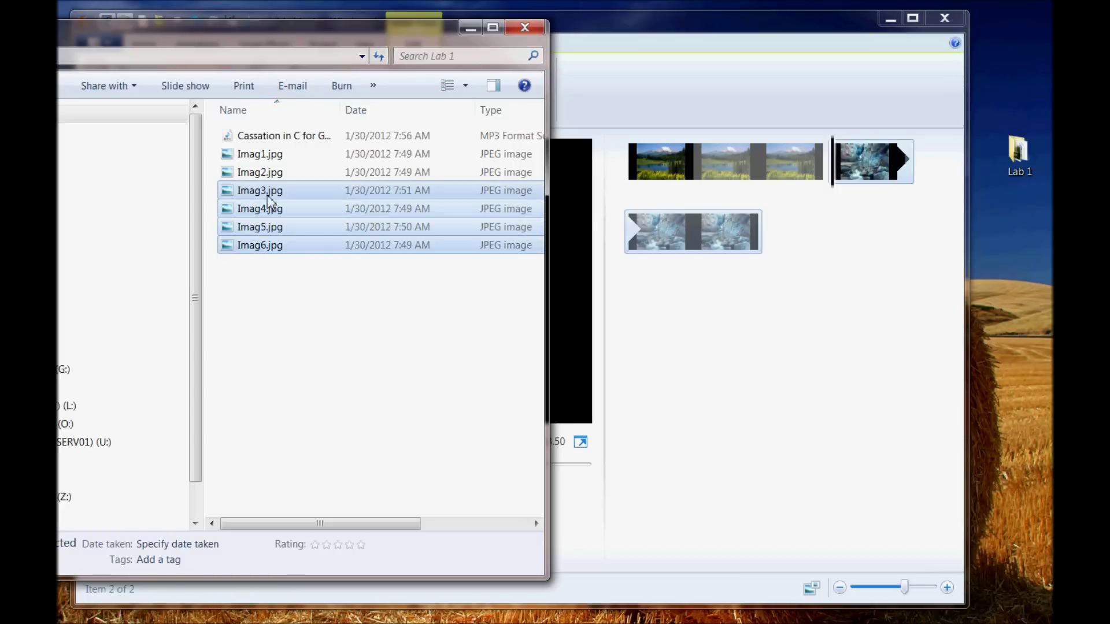
pyautogui.moveTo(271, 223); pyautogui.dragTo(841, 270)
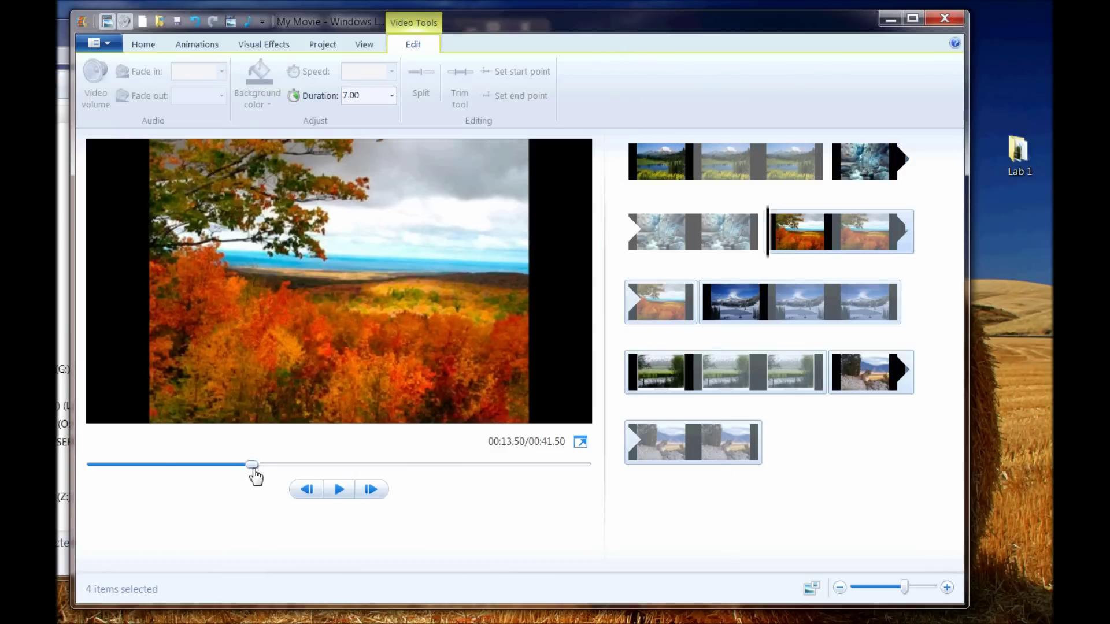
pyautogui.moveTo(252, 466); pyautogui.dragTo(81, 476)
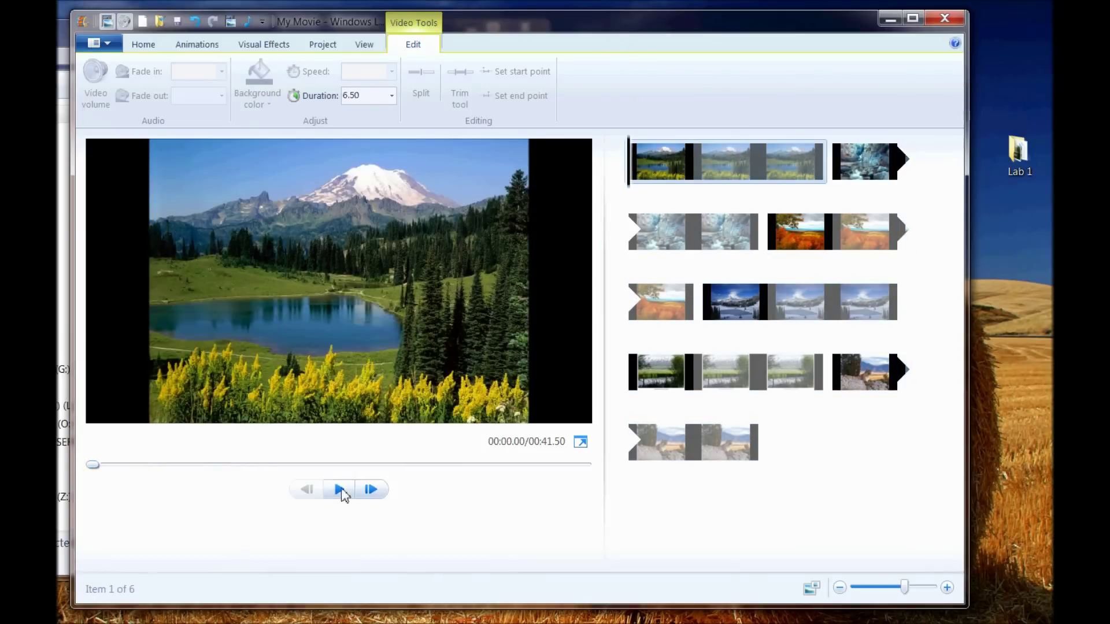
pyautogui.click(341, 491)
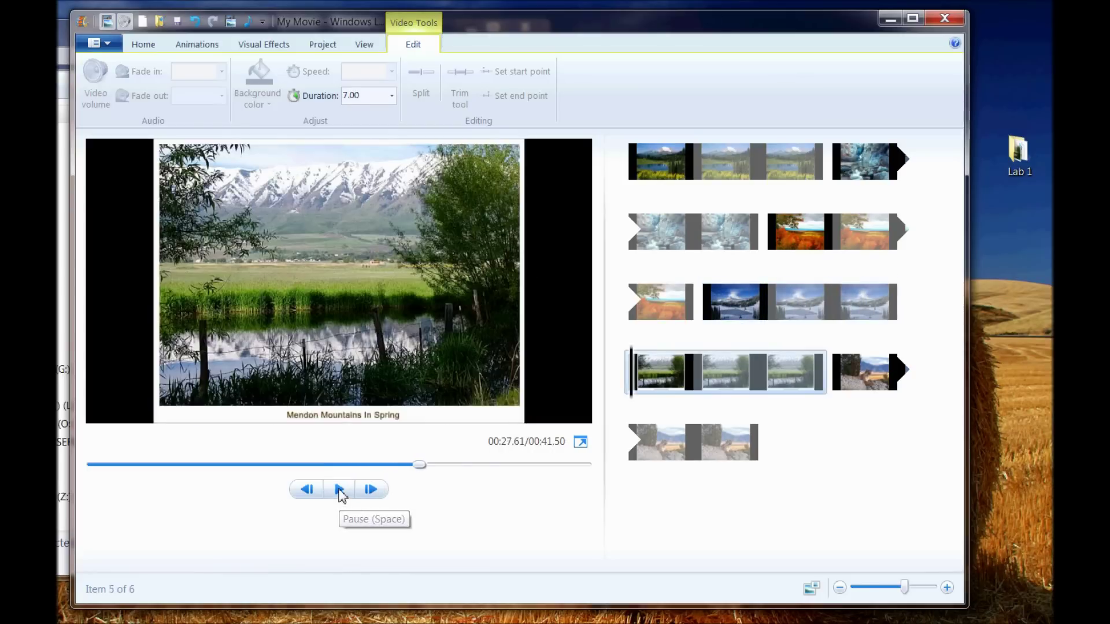
pyautogui.click(340, 491)
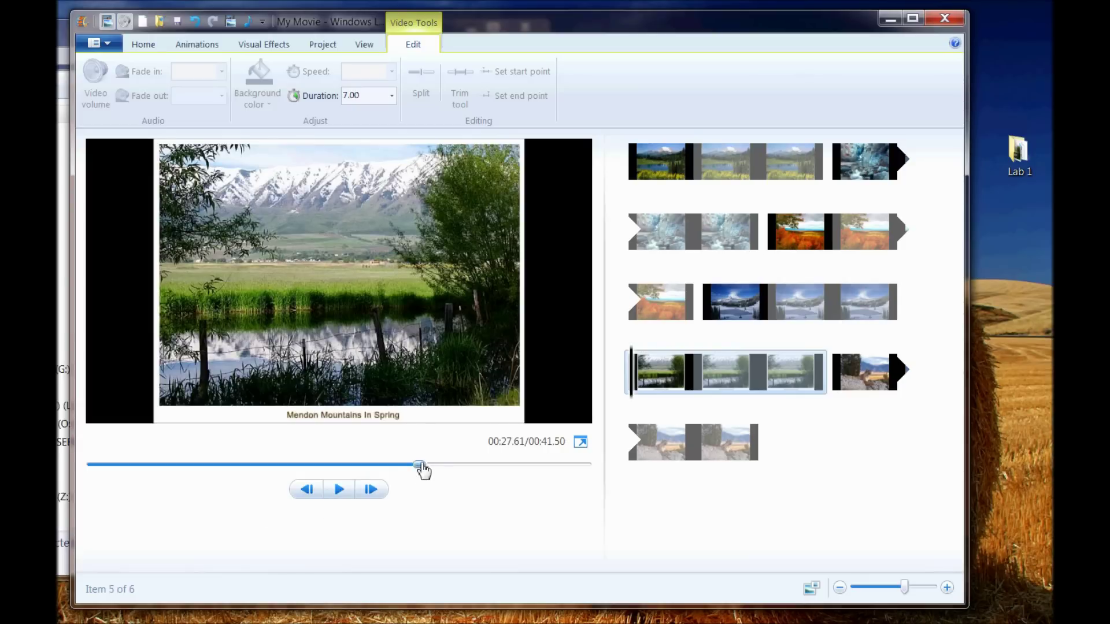
pyautogui.moveTo(422, 465); pyautogui.dragTo(90, 469)
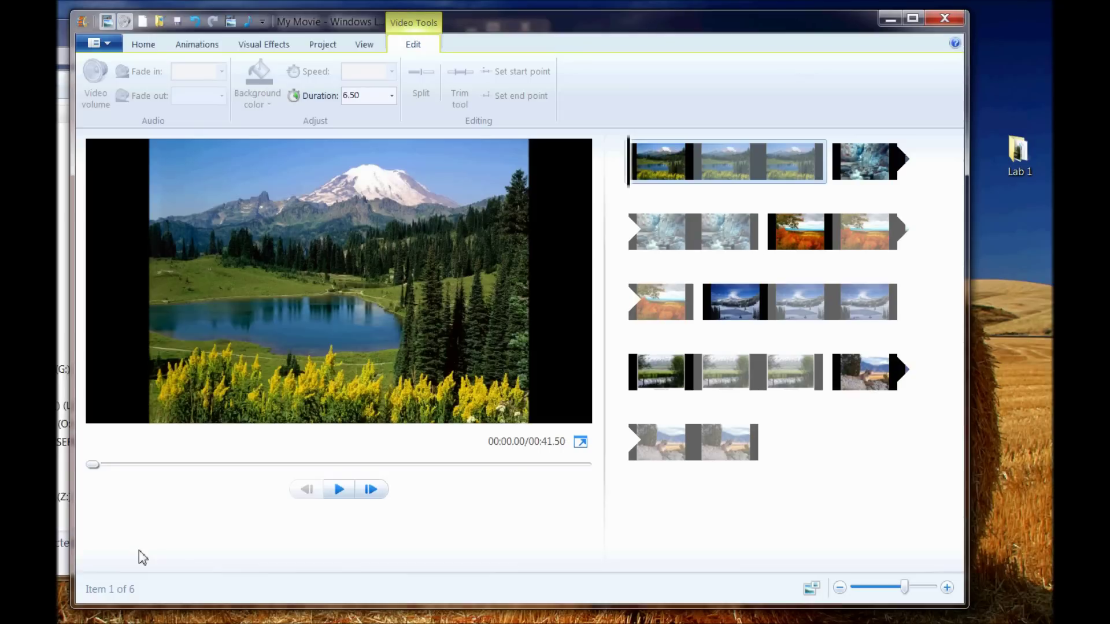
# - Drop the Cassation in C MP3 from the Lab 1 window onto the movie as its music
pyautogui.click(144, 45)
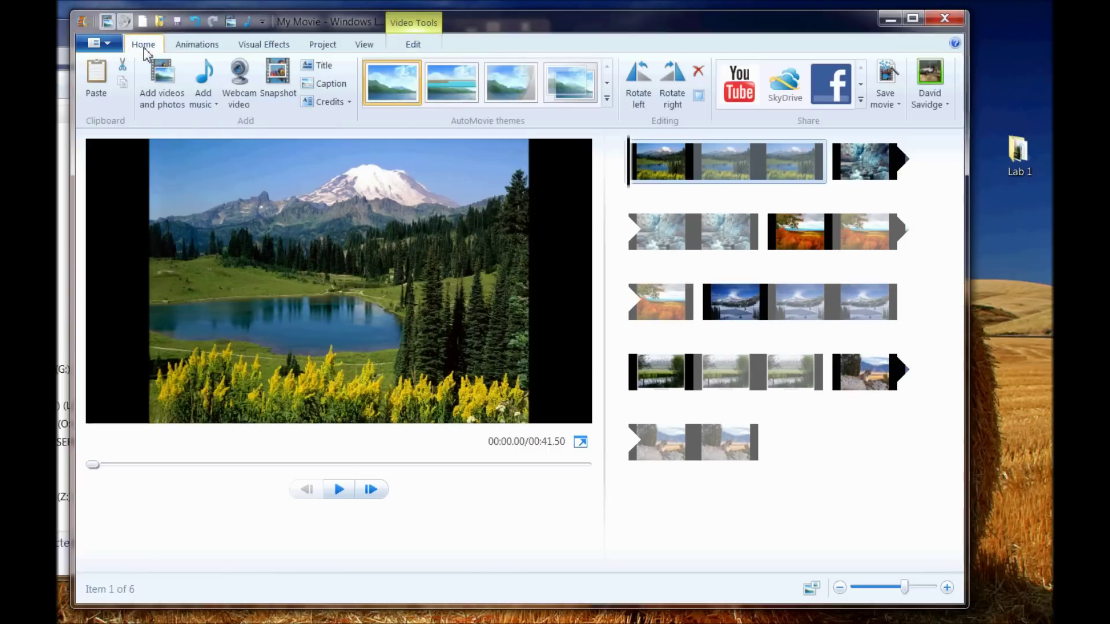
pyautogui.click(205, 97)
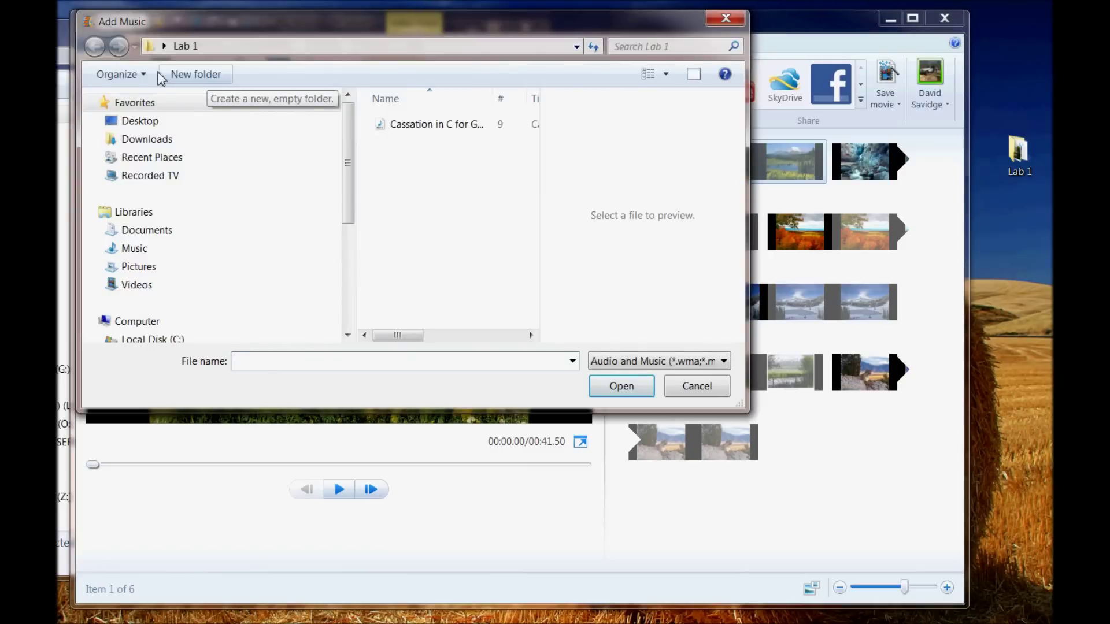
pyautogui.moveTo(280, 27); pyautogui.dragTo(295, 57)
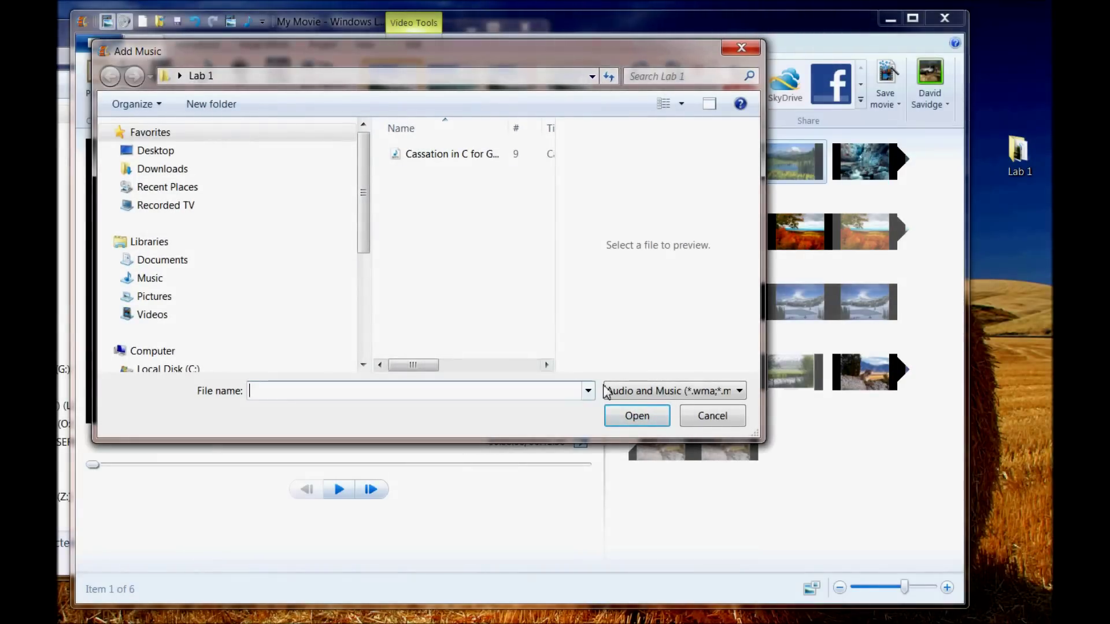
pyautogui.scroll(-2, 354, 189)
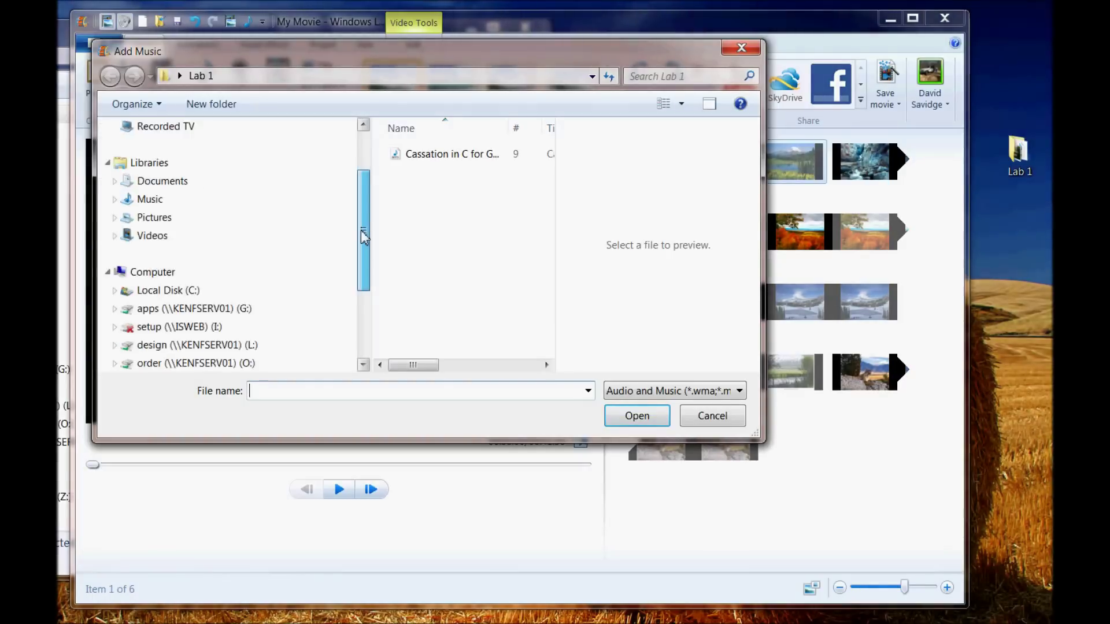
pyautogui.scroll(2, 359, 231)
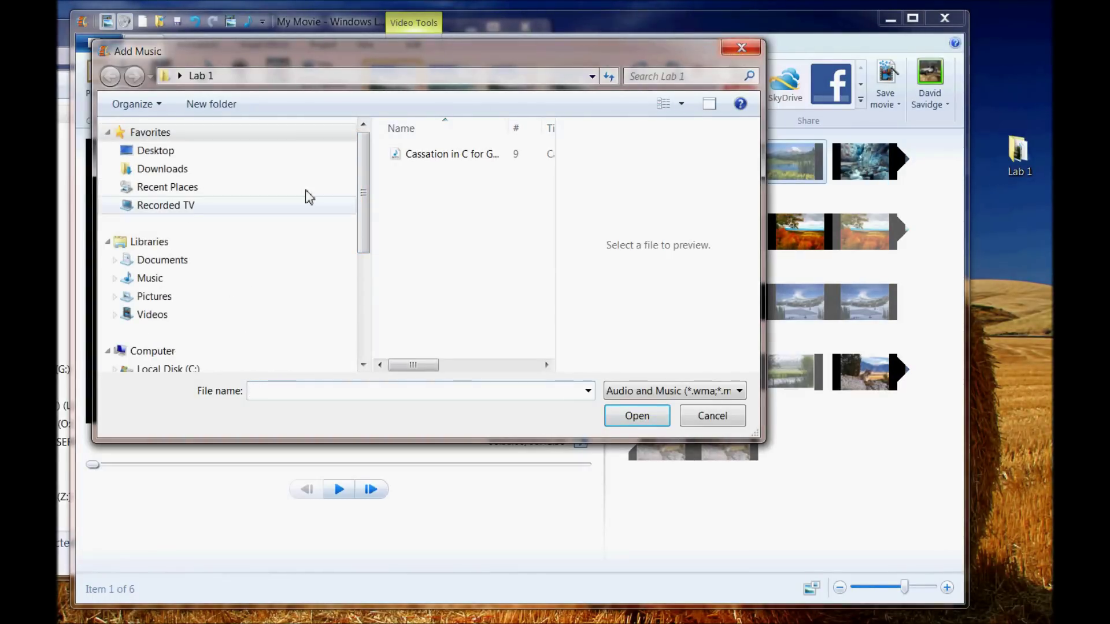
pyautogui.click(741, 51)
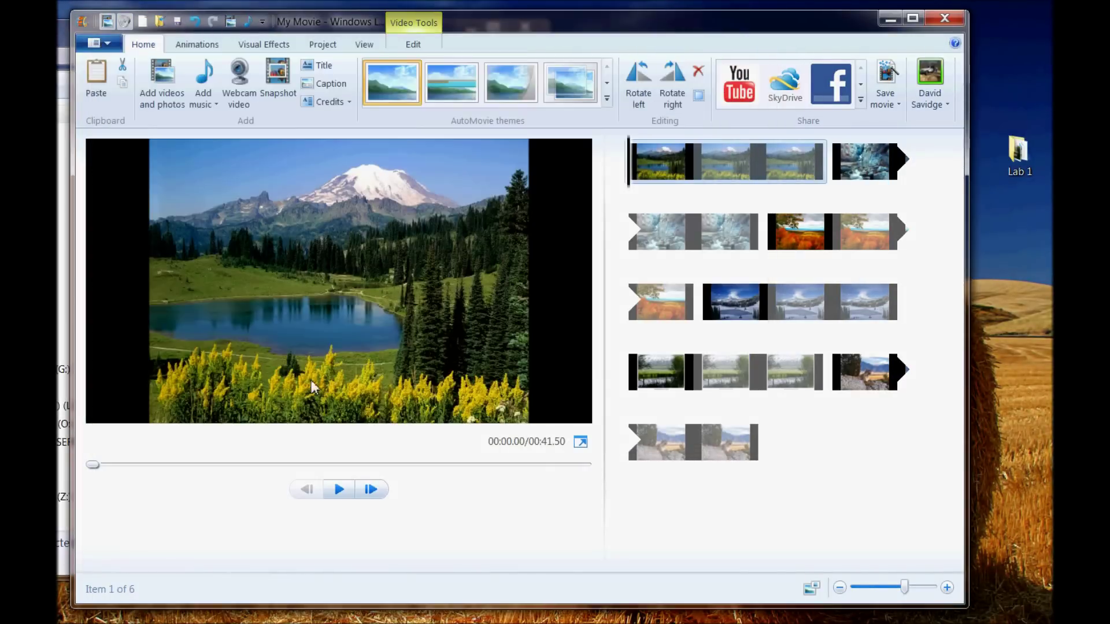
pyautogui.hotkey('alt', 'Tab')
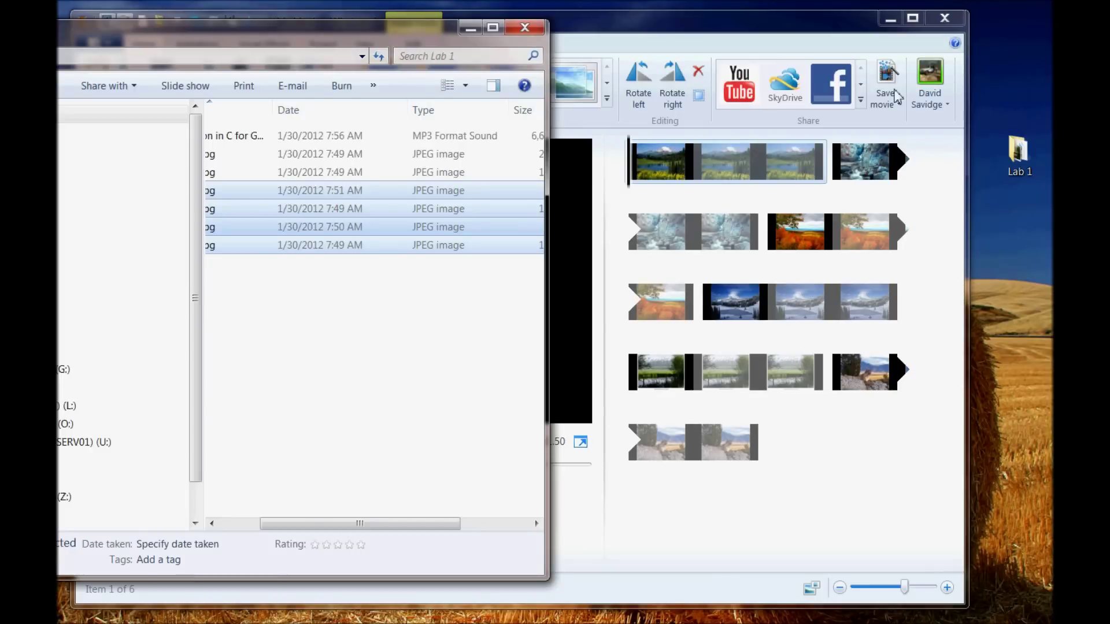
pyautogui.moveTo(324, 32); pyautogui.dragTo(208, 49)
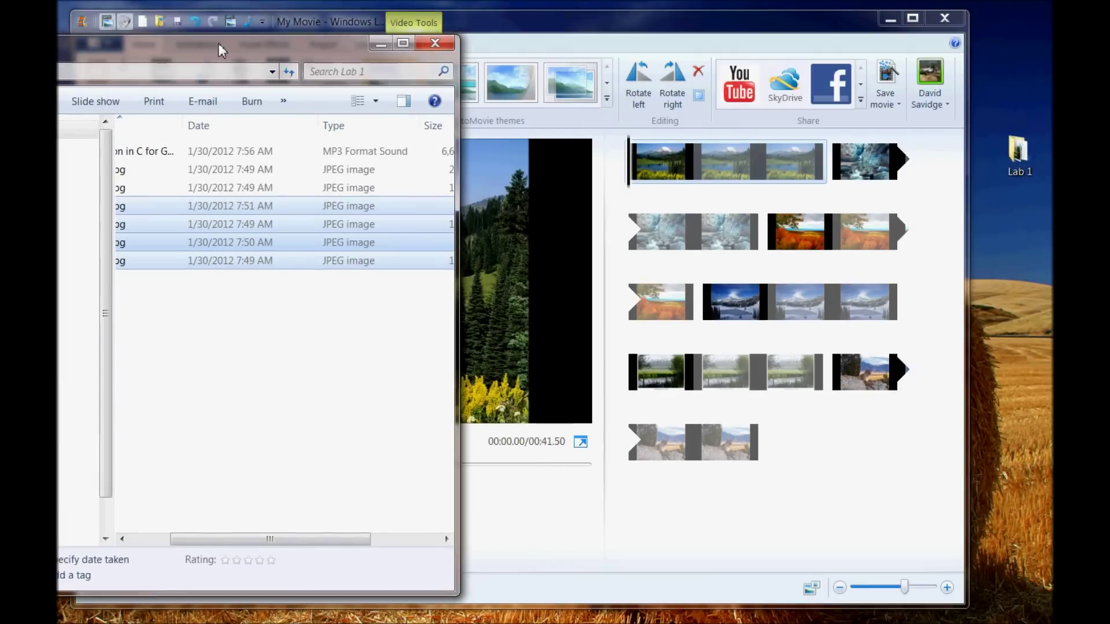
pyautogui.moveTo(173, 151); pyautogui.dragTo(634, 188)
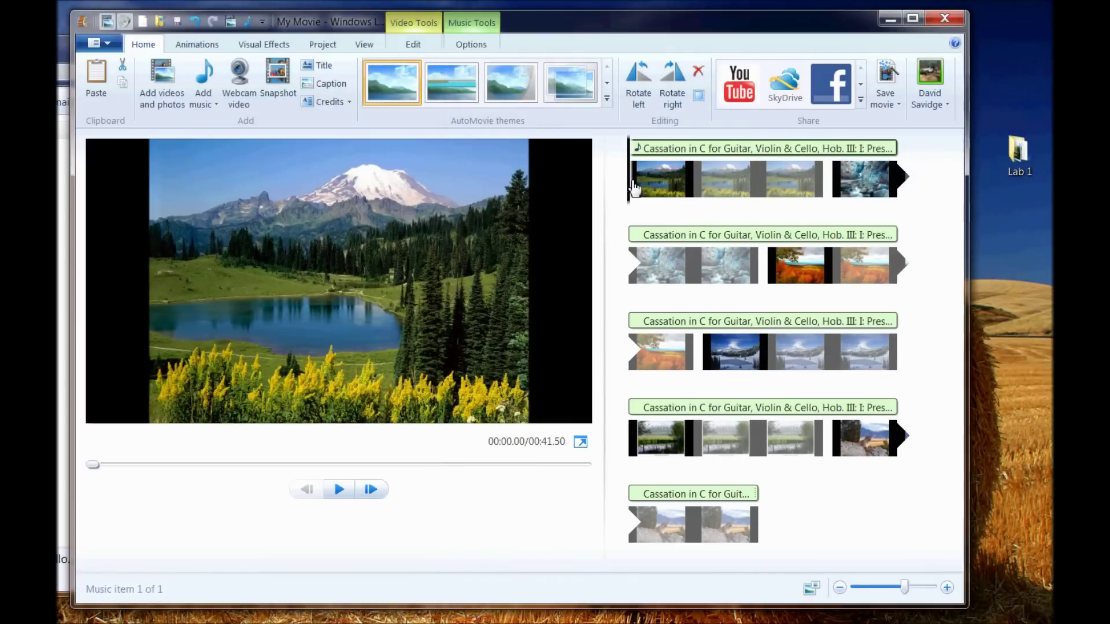
pyautogui.click(339, 491)
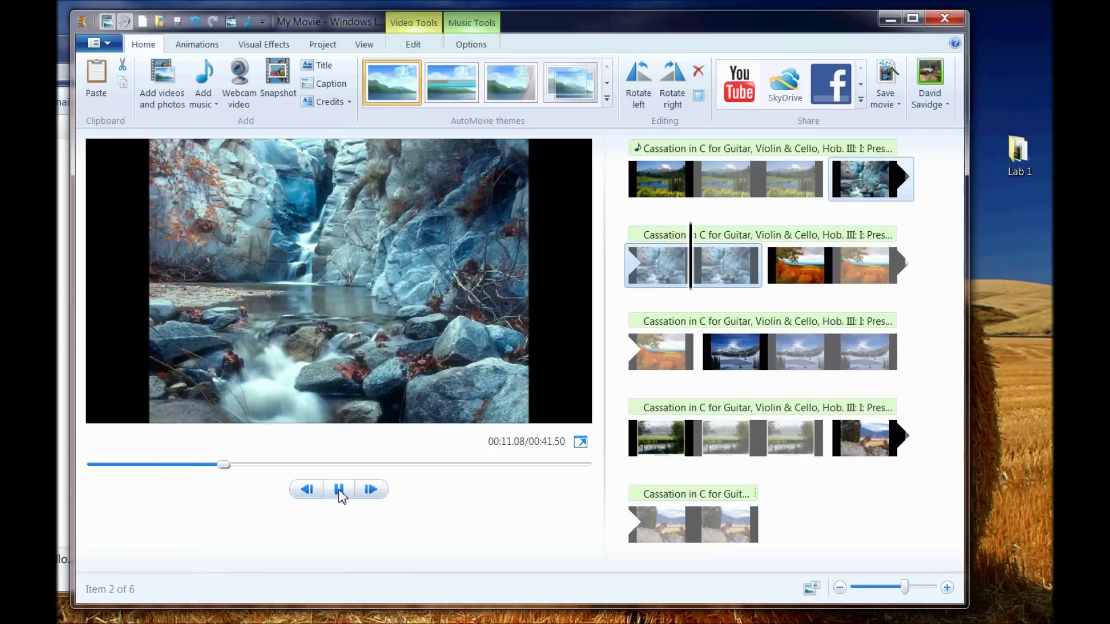
pyautogui.click(340, 492)
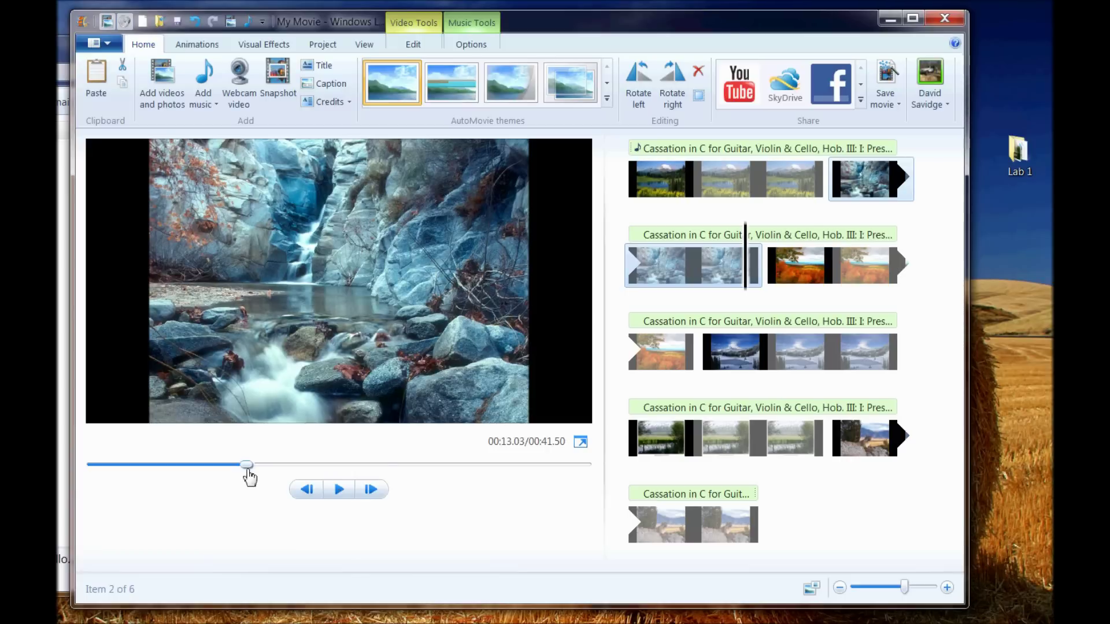
pyautogui.moveTo(247, 467); pyautogui.dragTo(91, 469)
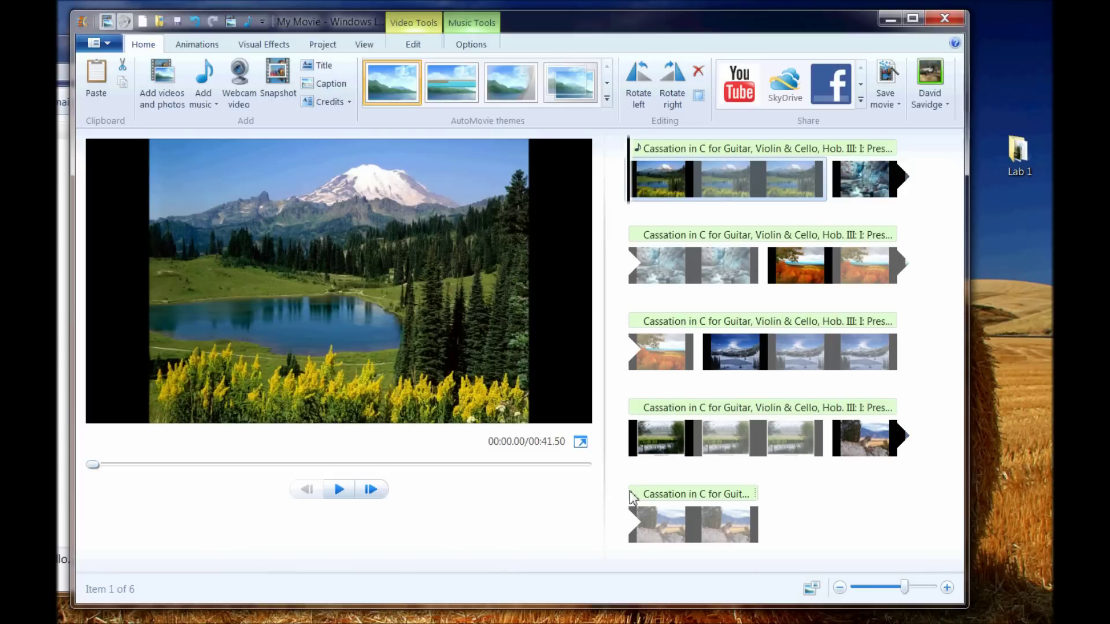
pyautogui.click(197, 45)
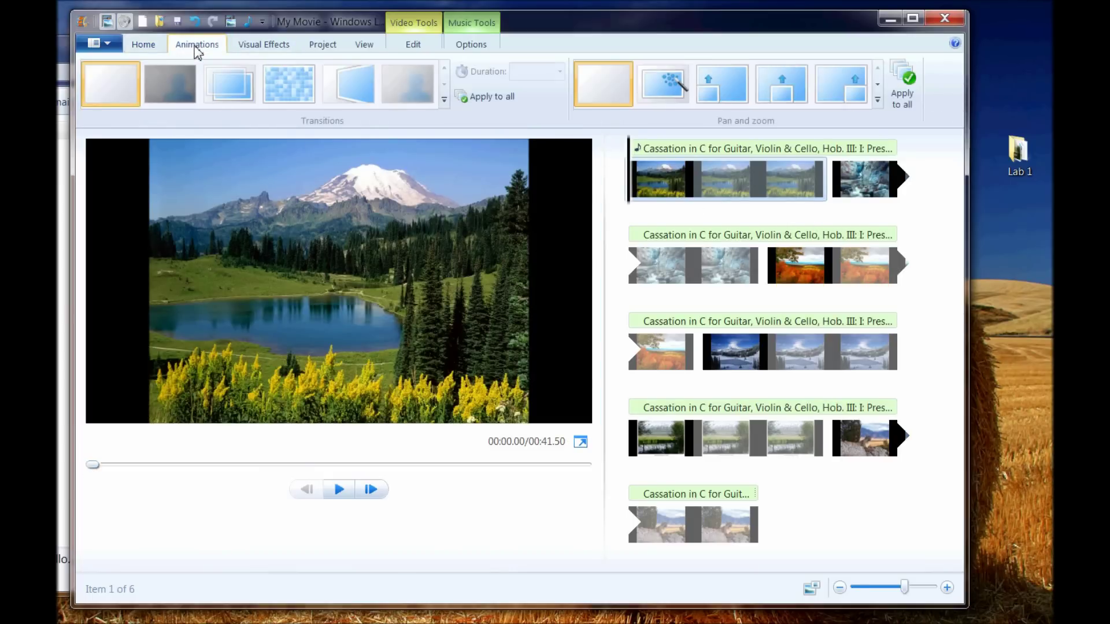
# - Browse the full transitions gallery down through the Reveals and Cinematic categories
pyautogui.click(444, 100)
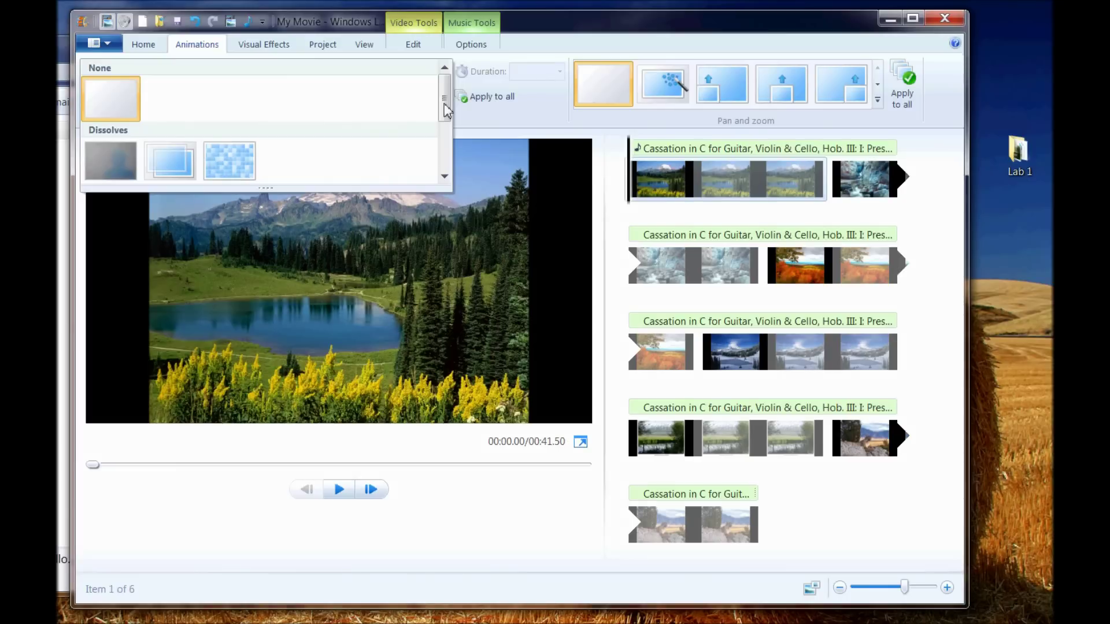
pyautogui.click(445, 179)
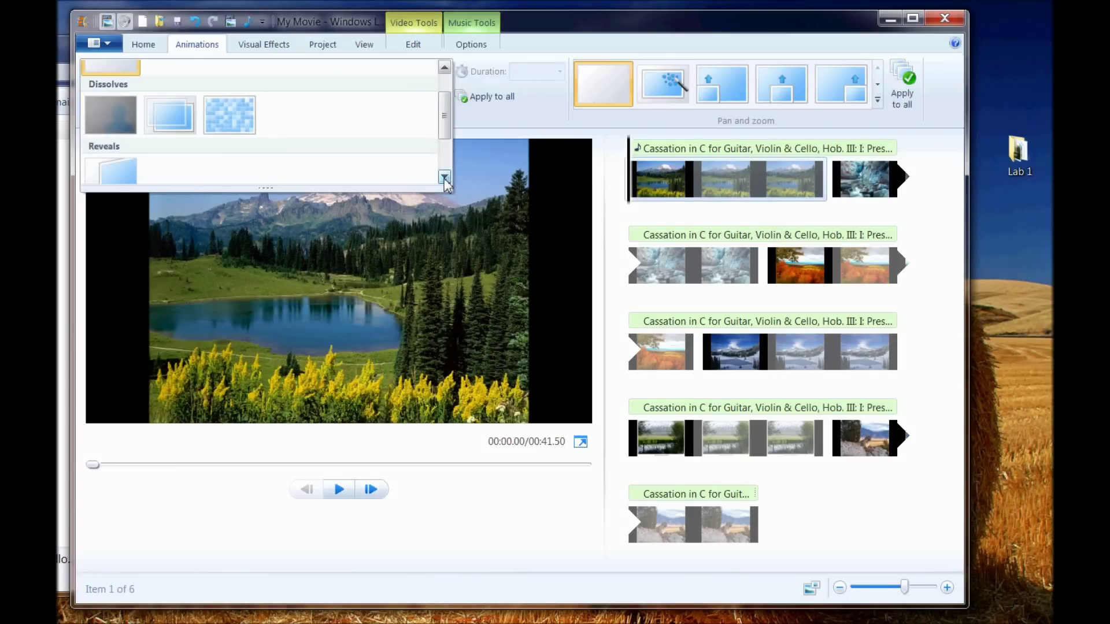
pyautogui.click(444, 178)
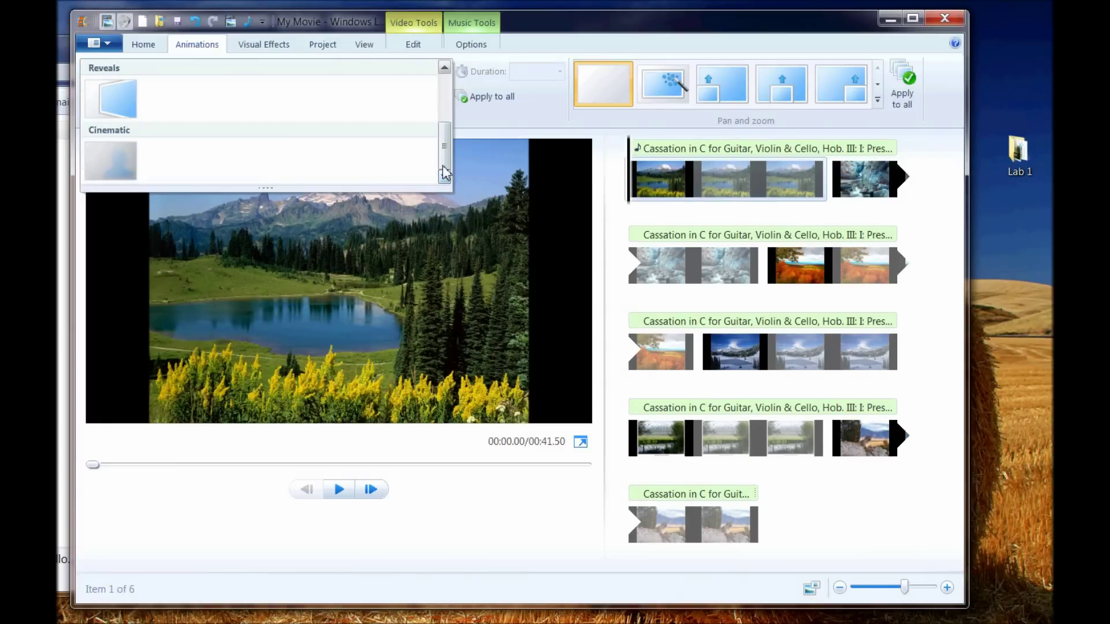
pyautogui.moveTo(445, 171); pyautogui.dragTo(445, 86)
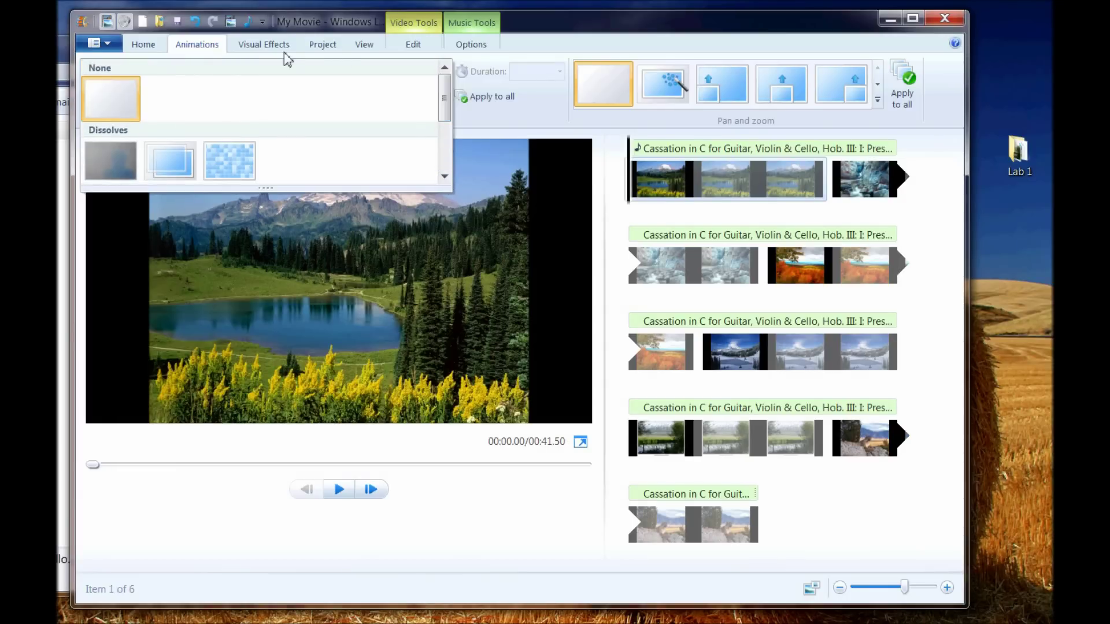
pyautogui.click(145, 46)
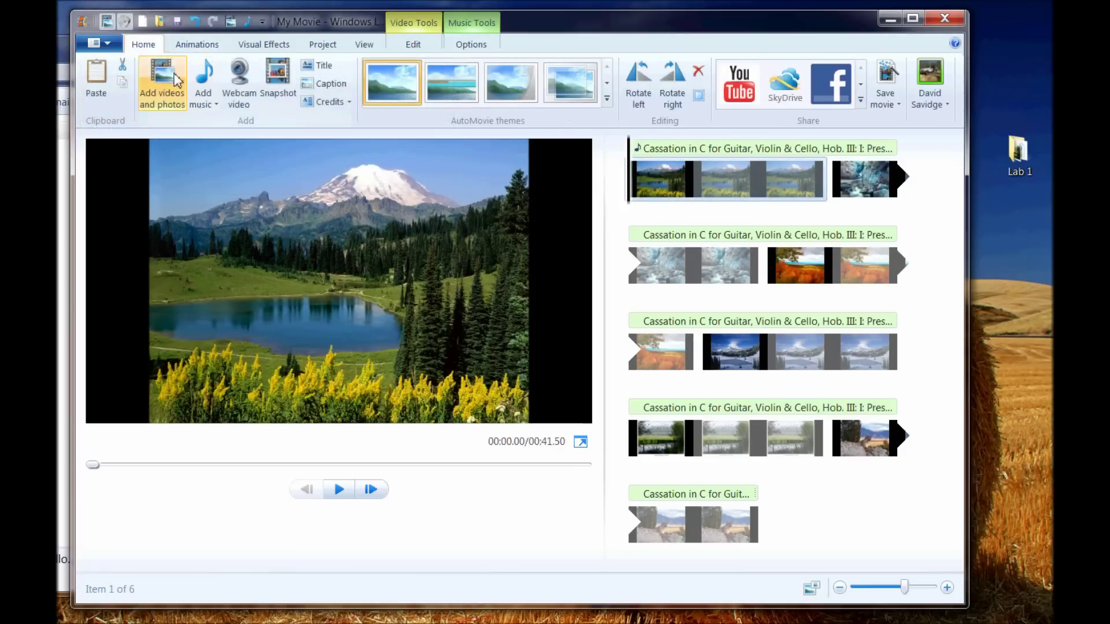
pyautogui.click(208, 49)
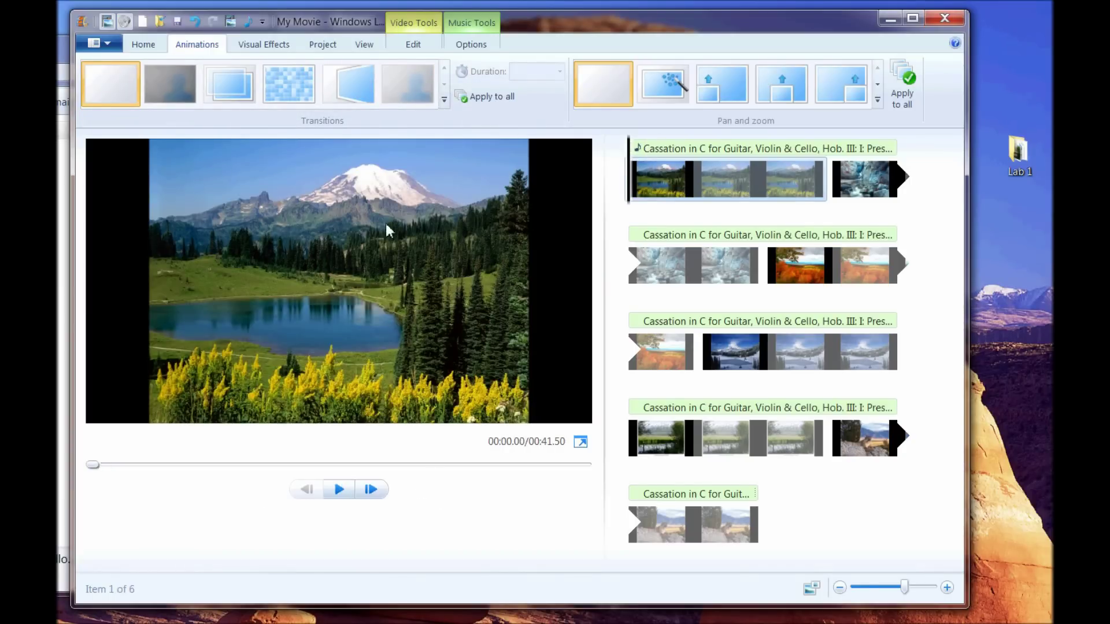
# - Try a Flip transition on the first clip and a diagonal cross-out on the waterfall clip
pyautogui.click(365, 87)
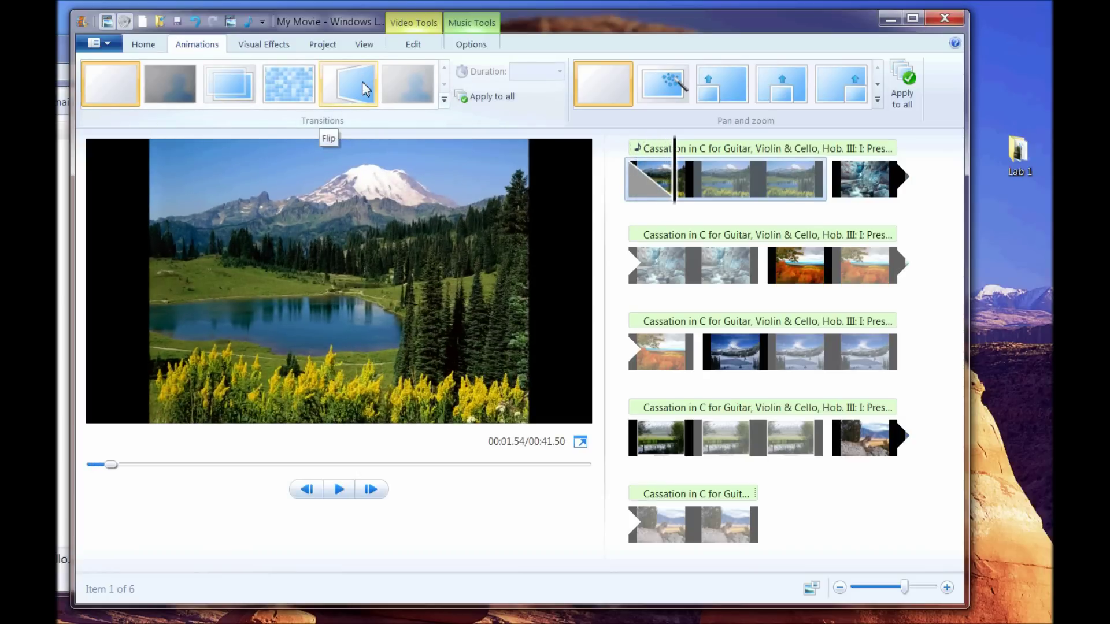
pyautogui.click(856, 167)
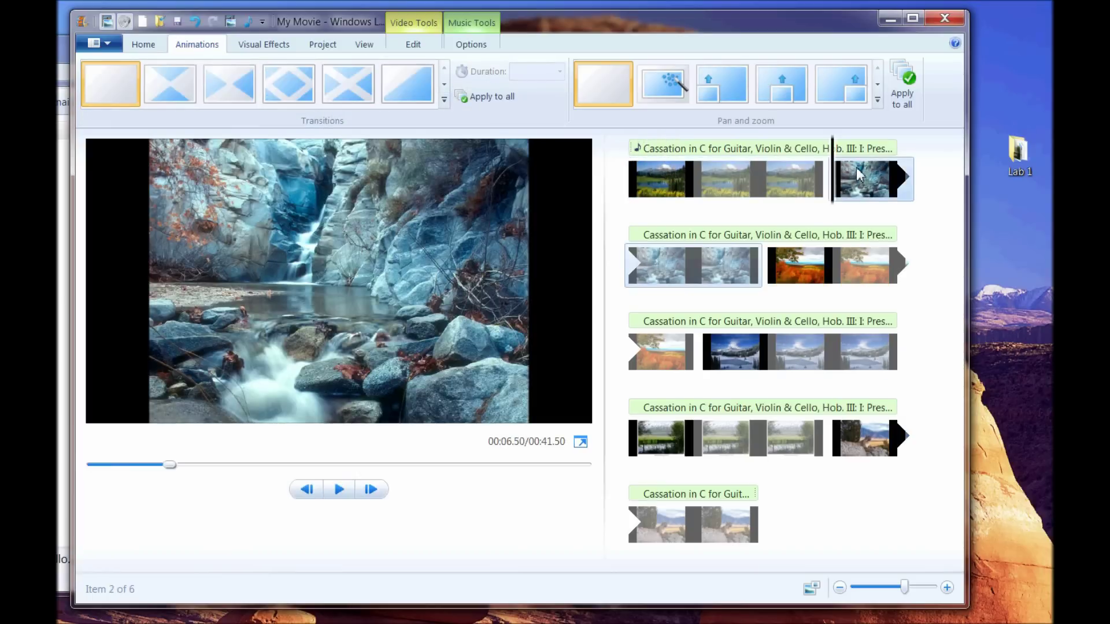
pyautogui.click(355, 91)
# - Apply the Dissolve transition and extend it to every clip in the movie
pyautogui.click(446, 98)
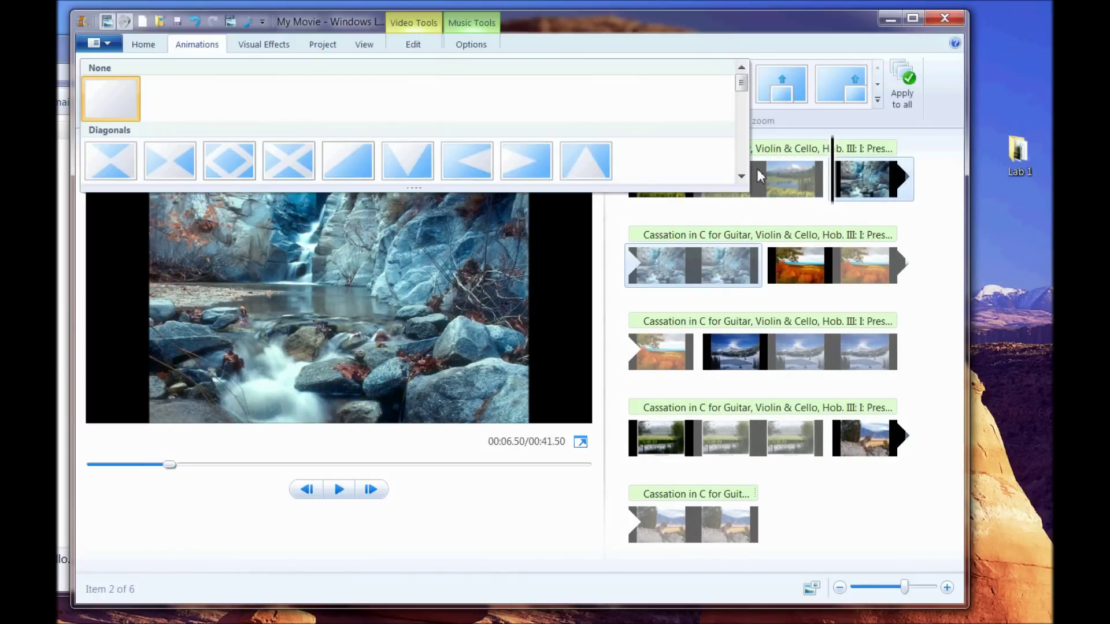
pyautogui.click(741, 177)
pyautogui.click(741, 177)
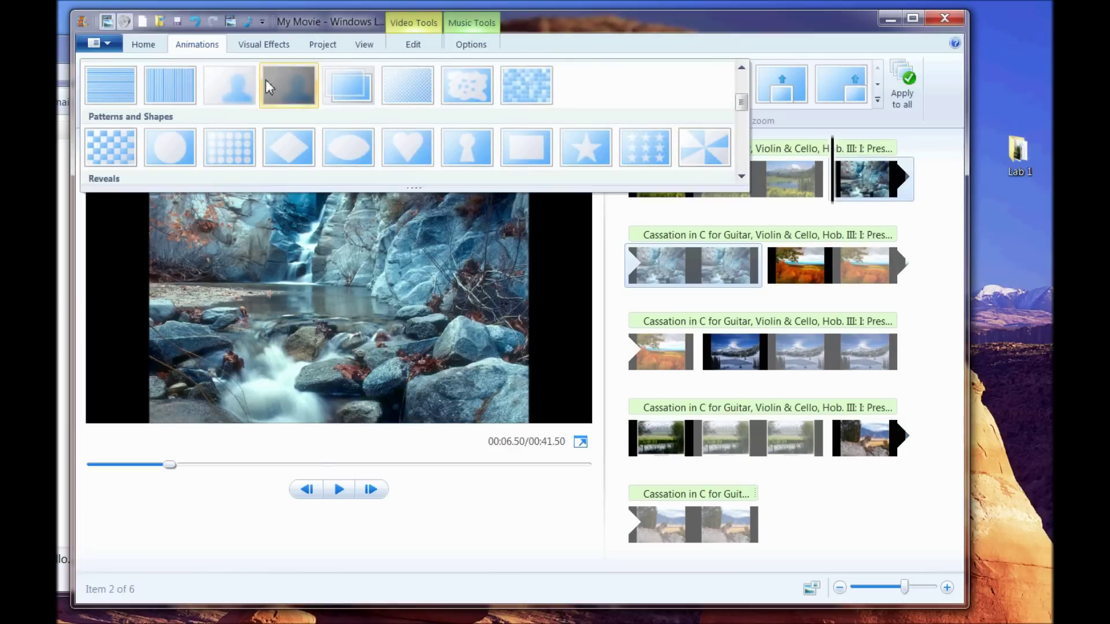
pyautogui.click(291, 88)
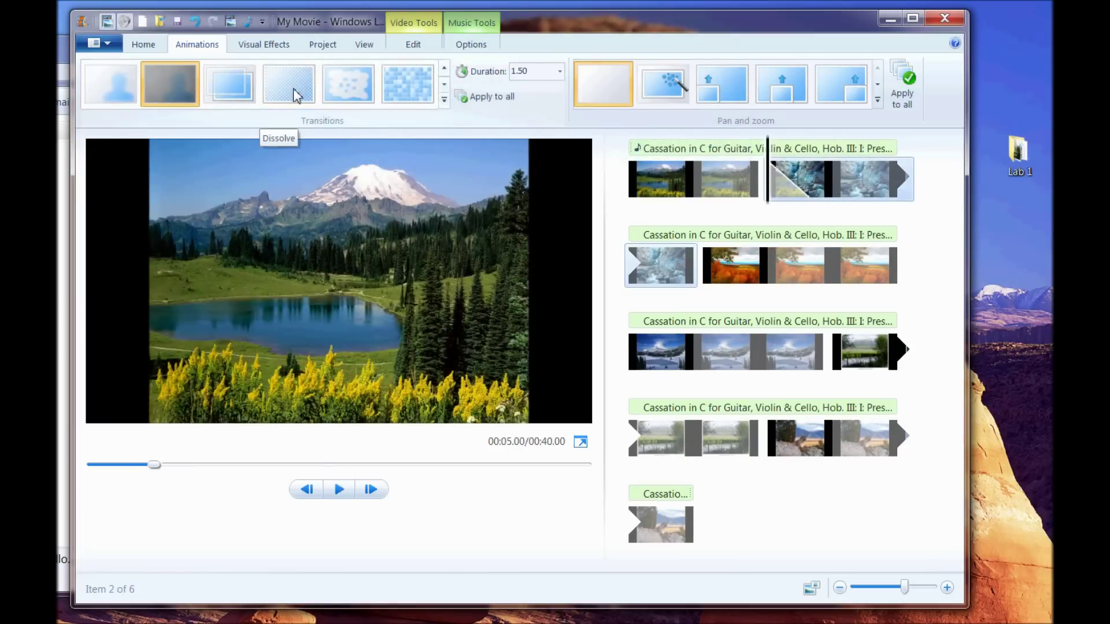
pyautogui.click(486, 97)
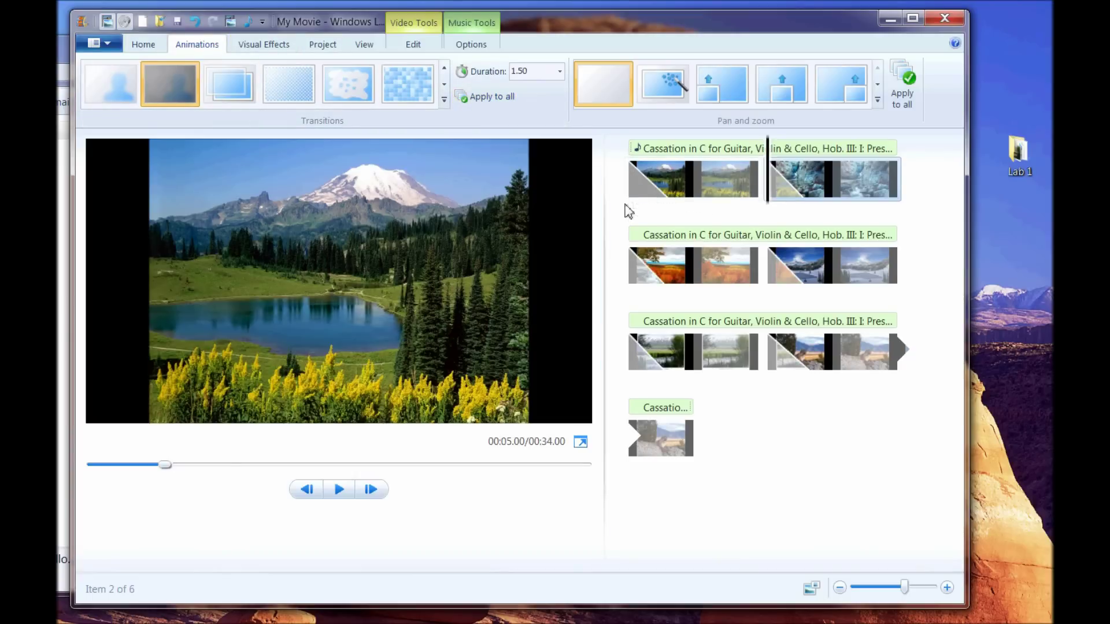
# - Rewind the preview to 00:00.00, the start of the mountain lake photo
pyautogui.moveTo(661, 197)
pyautogui.moveTo(165, 467); pyautogui.dragTo(79, 470)
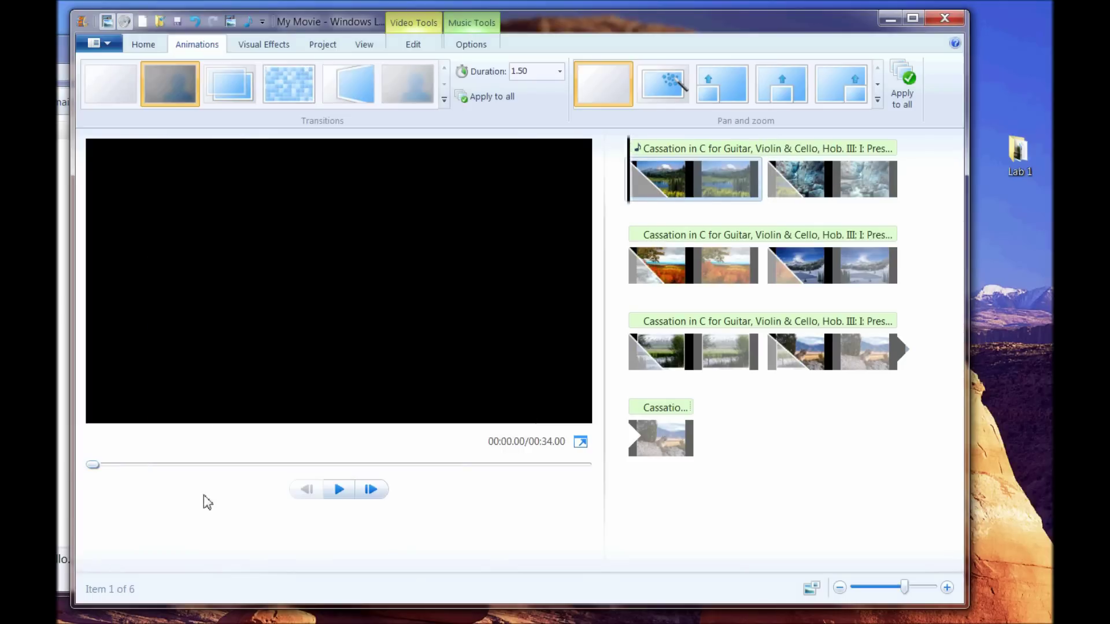
# - Play the 34-second slideshow preview from the start through to the cougar photo
pyautogui.click(339, 490)
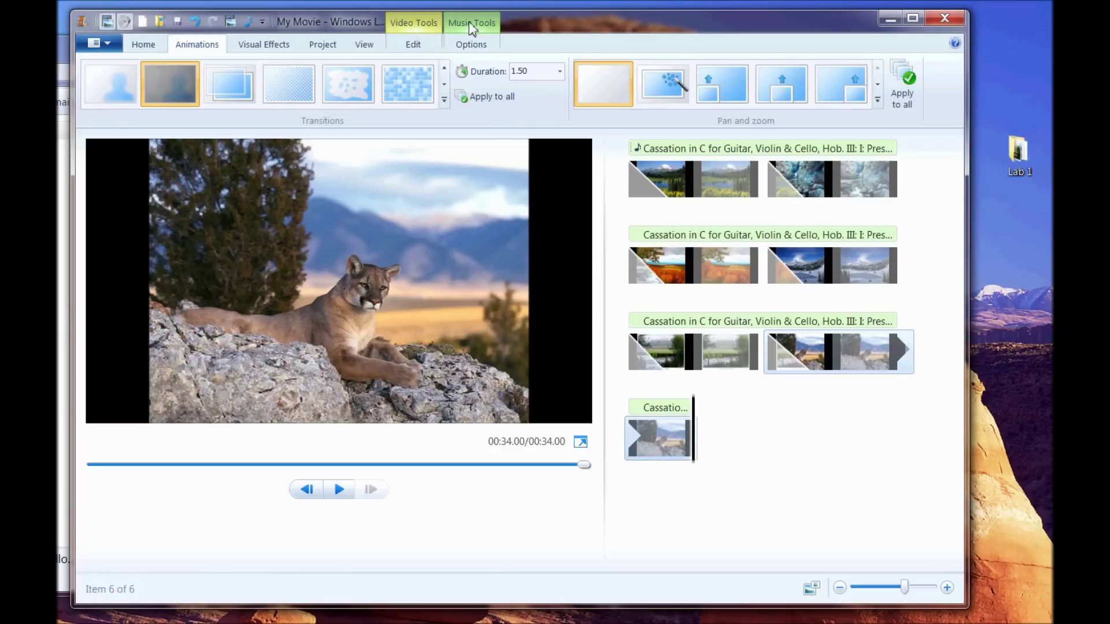
# - Give the Cassation music track a Medium fade-out in its Options
pyautogui.click(472, 27)
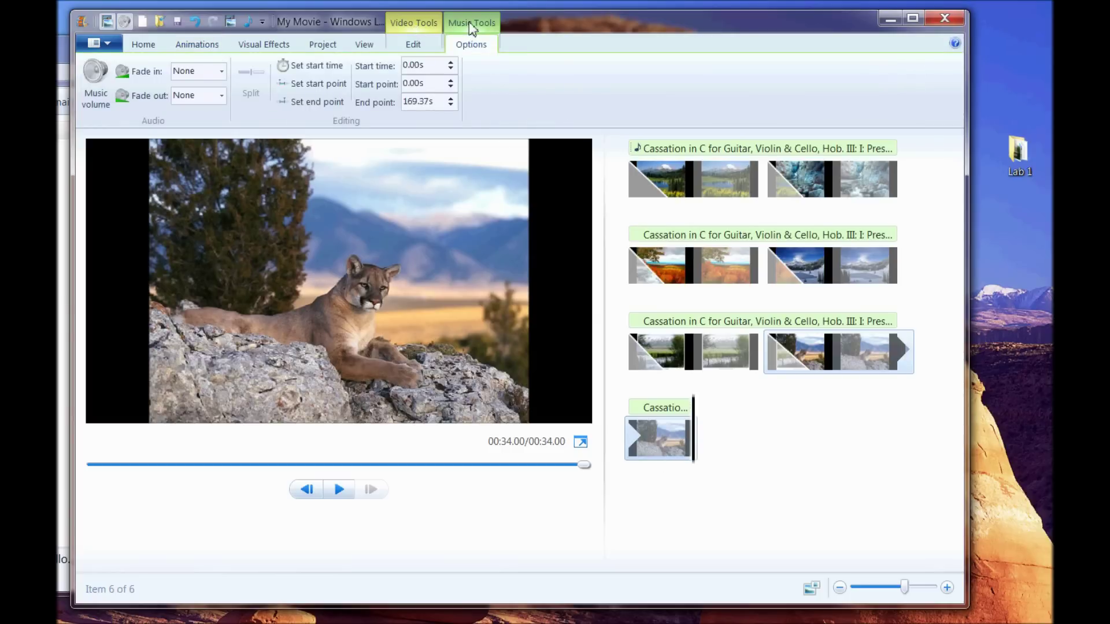
pyautogui.click(222, 96)
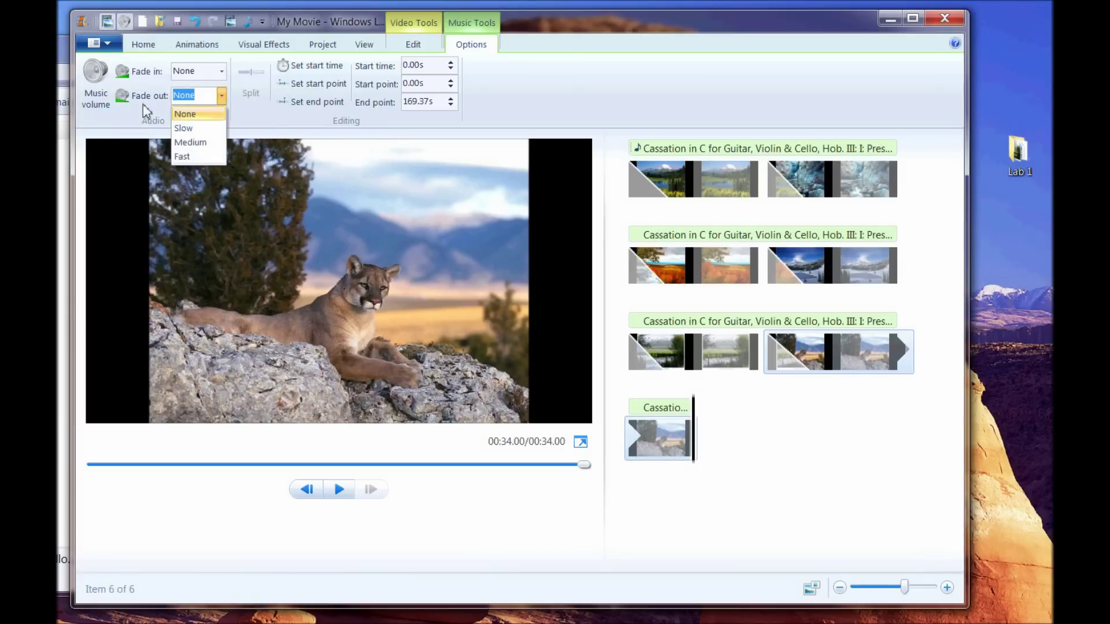
pyautogui.click(193, 145)
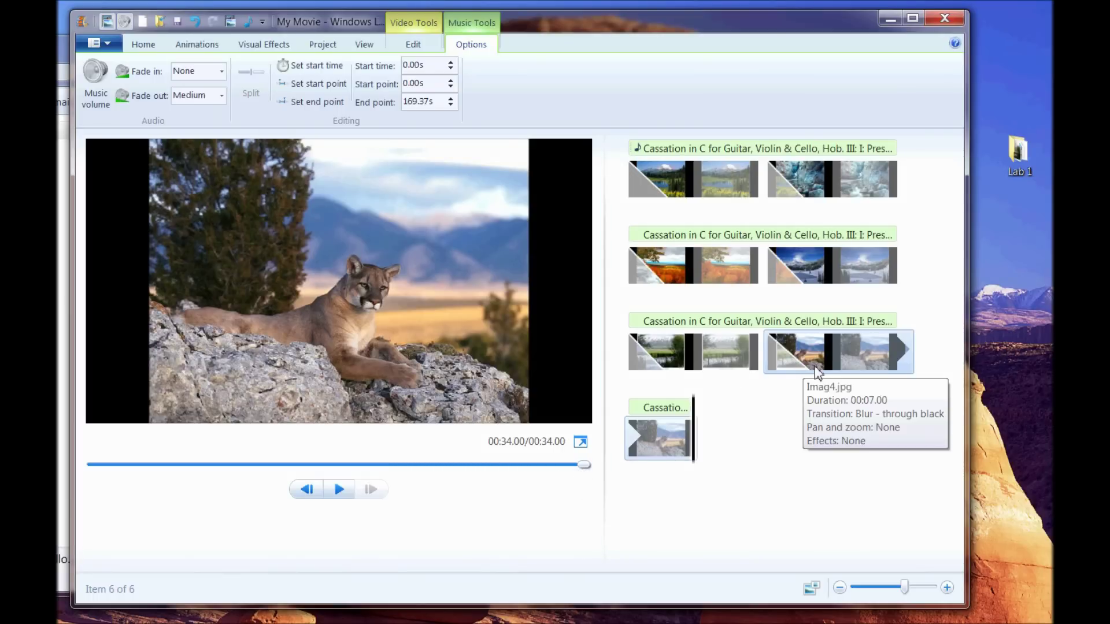
pyautogui.click(746, 370)
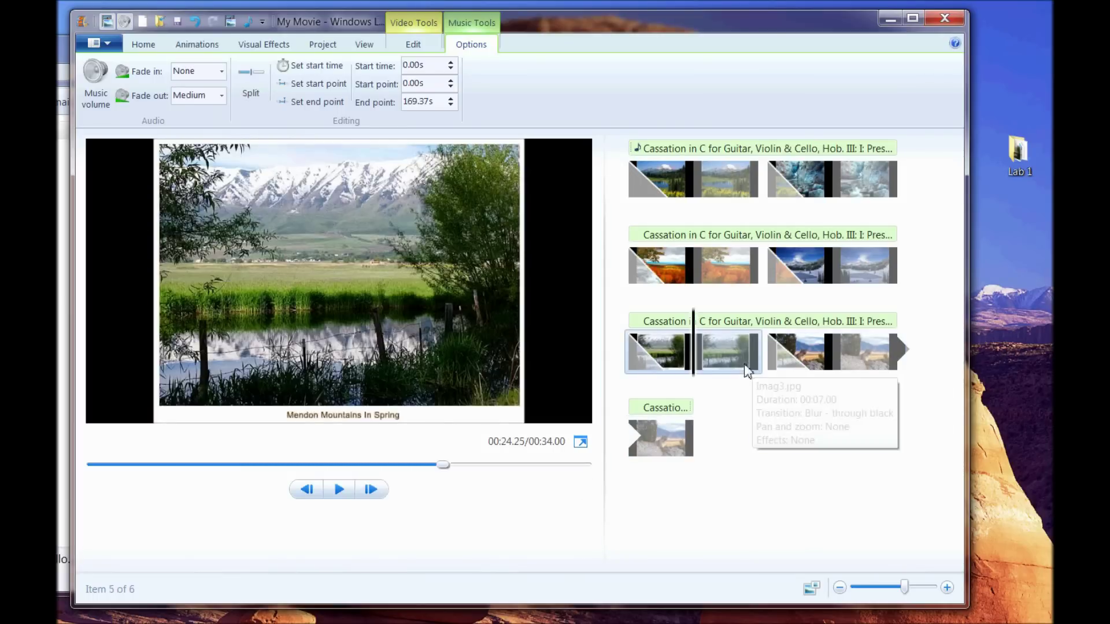
pyautogui.moveTo(705, 323); pyautogui.dragTo(734, 367)
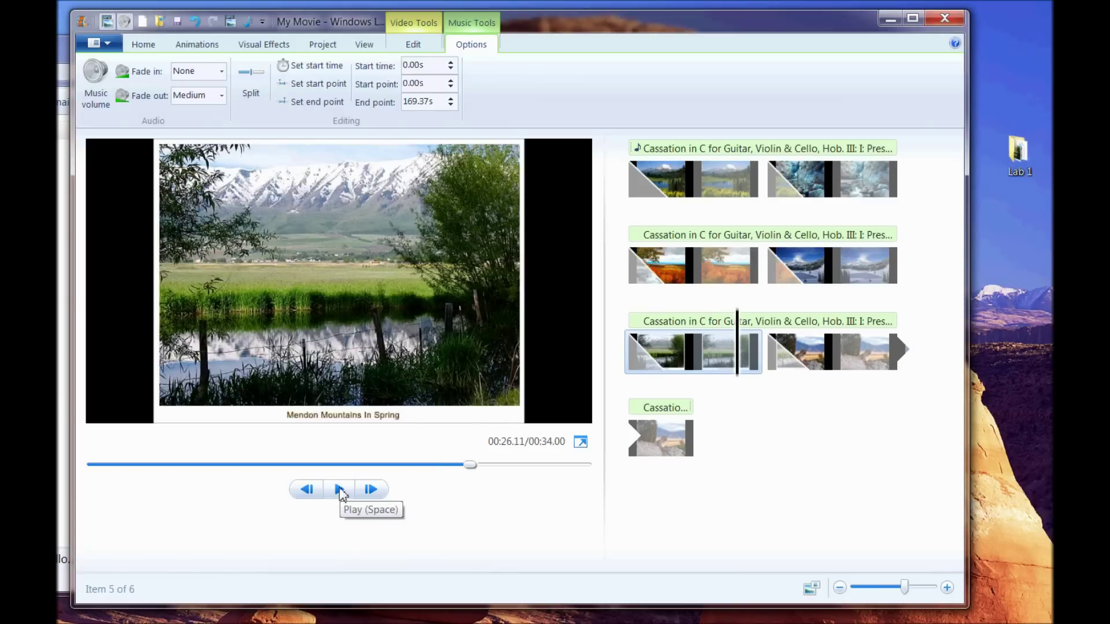
pyautogui.click(340, 490)
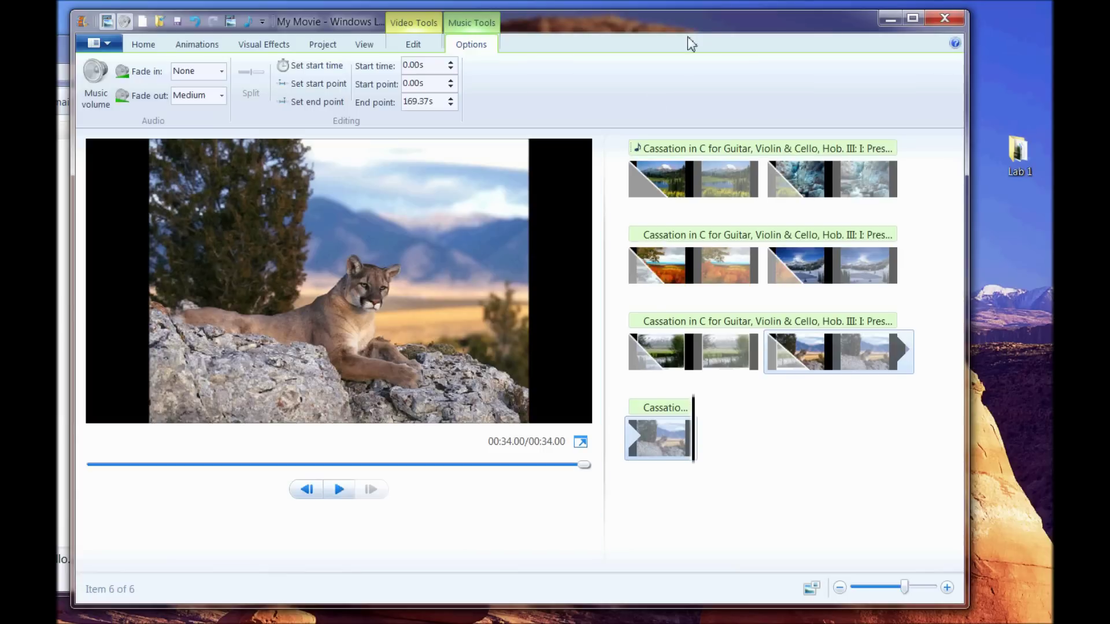
pyautogui.moveTo(692, 29); pyautogui.dragTo(667, 25)
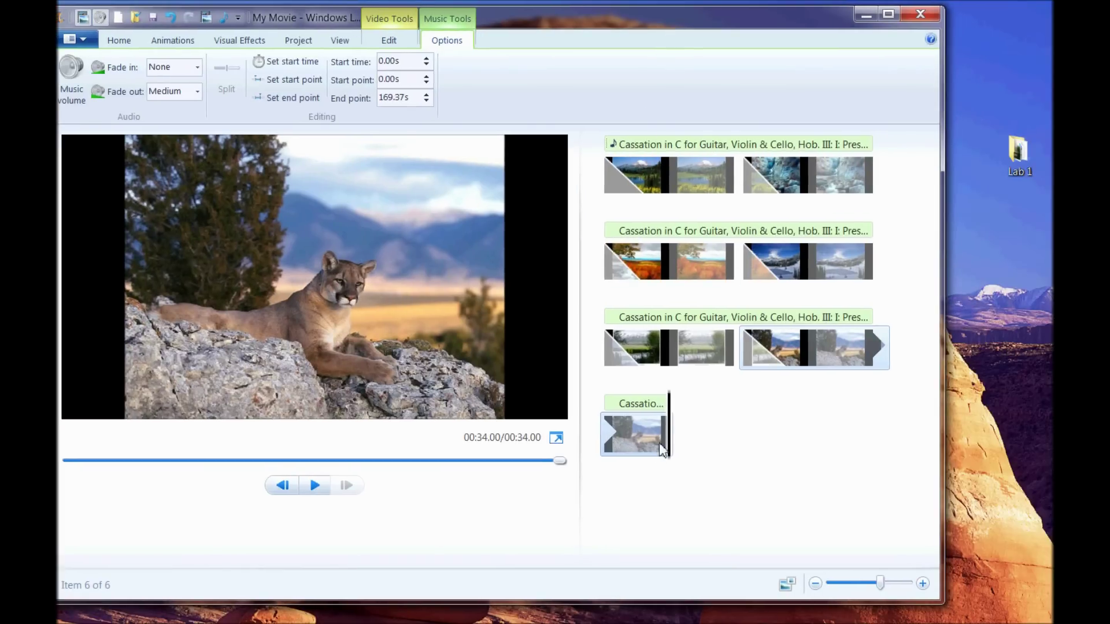
# - Glance at the Share web services, then start Save movie to get the My Movie.wmv dialog
pyautogui.moveTo(663, 455)
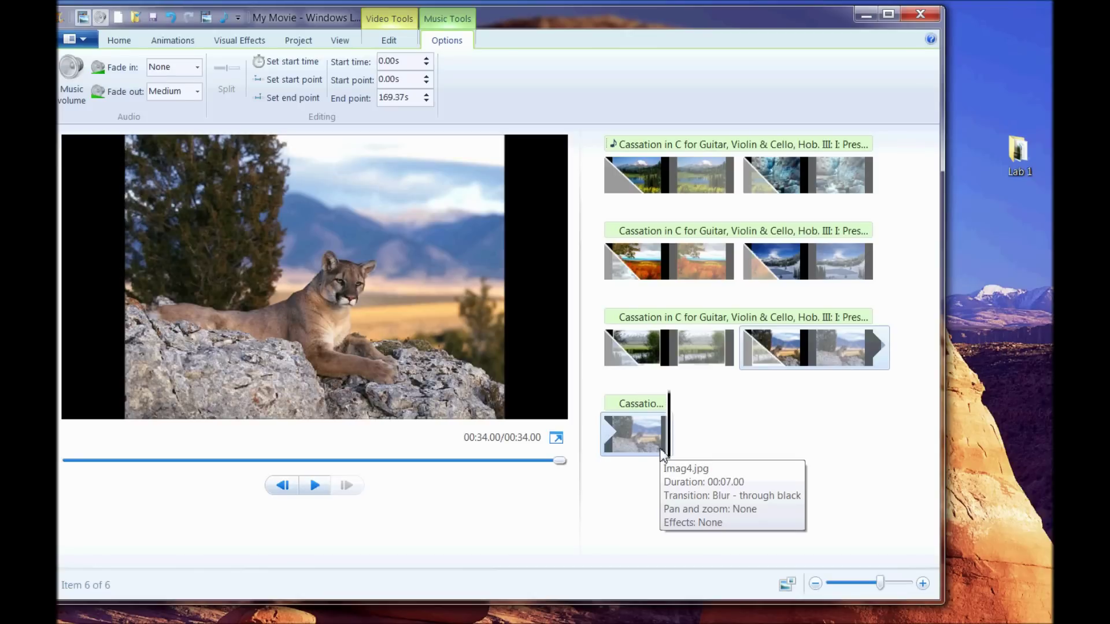
pyautogui.click(123, 42)
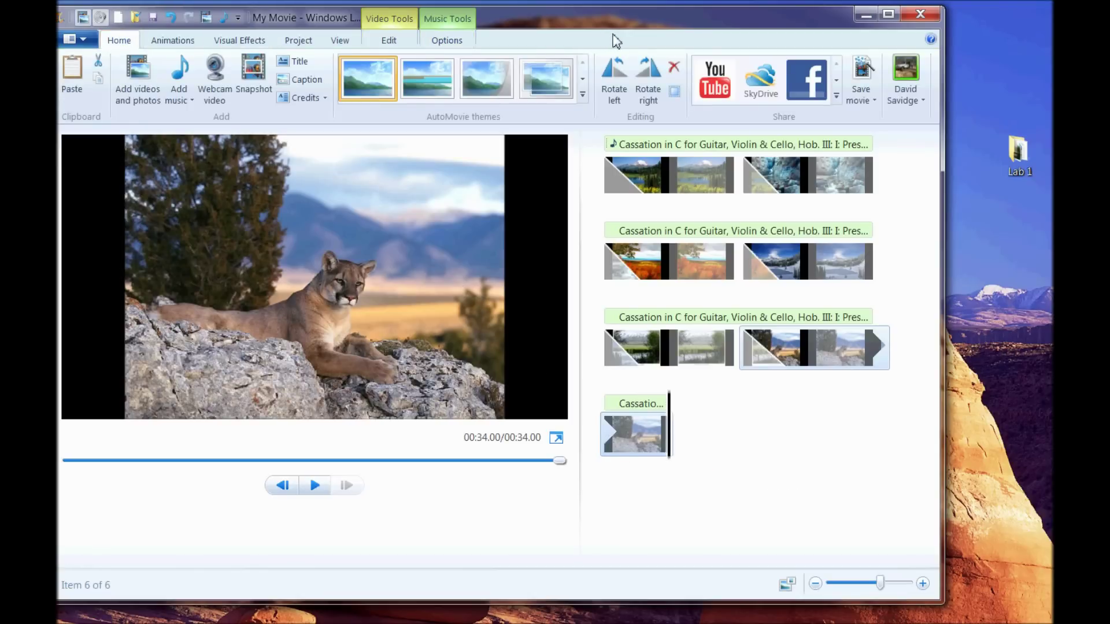
pyautogui.moveTo(616, 32); pyautogui.dragTo(649, 32)
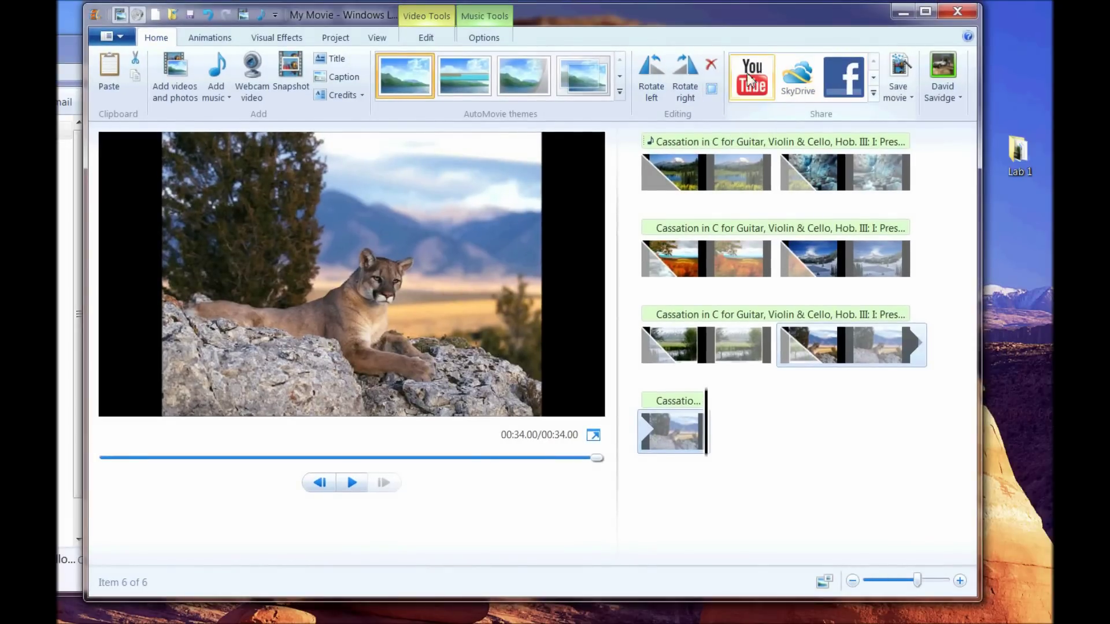
pyautogui.click(873, 92)
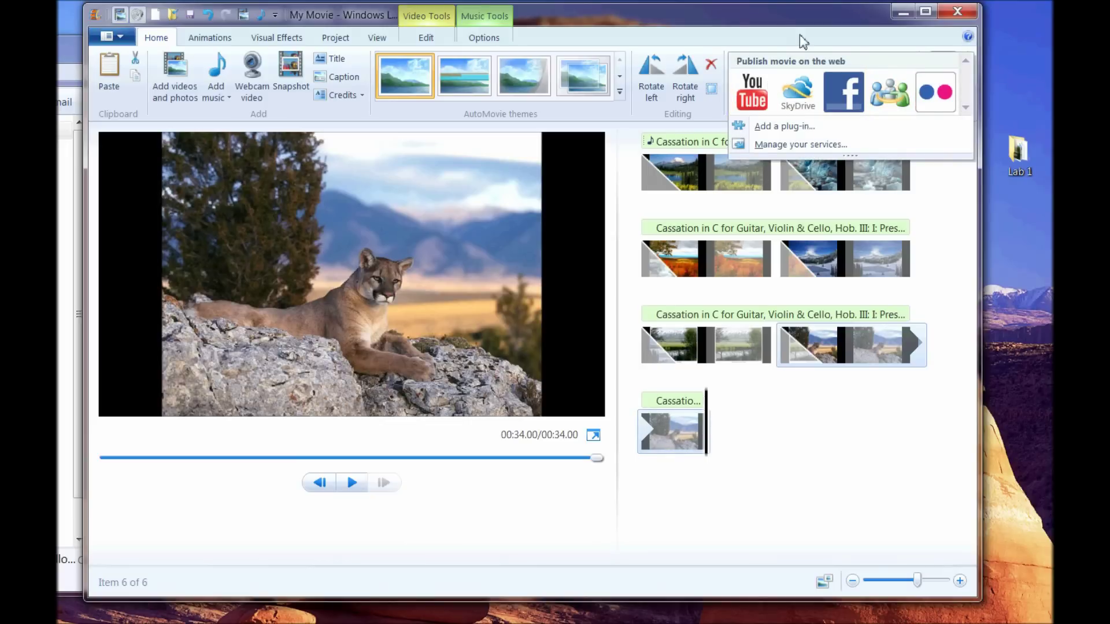
pyautogui.click(777, 24)
pyautogui.click(898, 74)
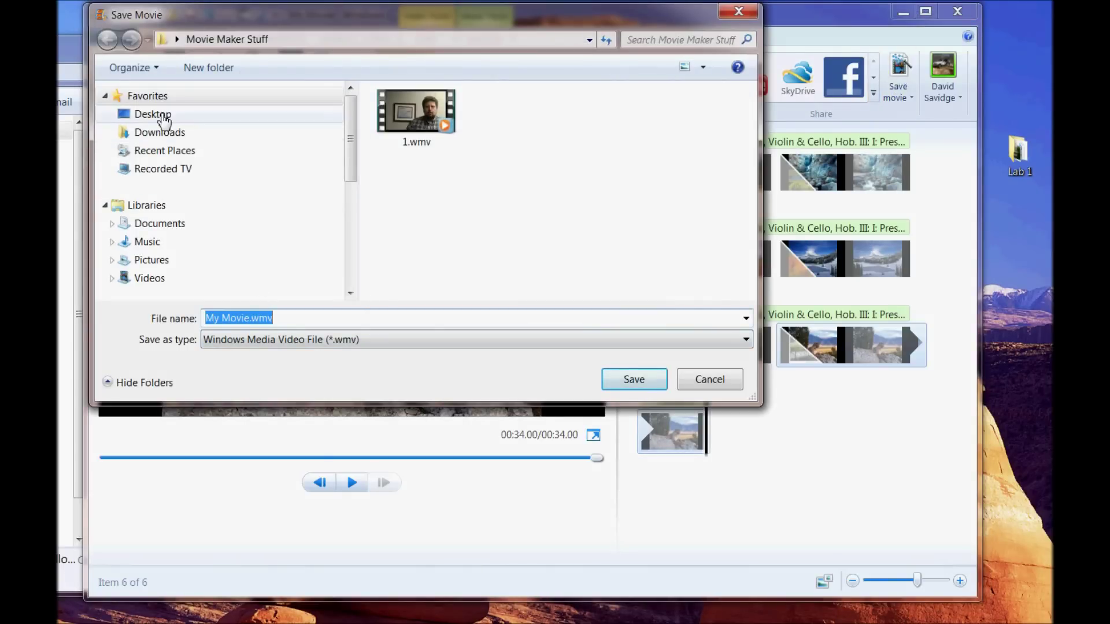
# - Save the movie under the name My Movie.wmv in the Lab 1 folder on the Desktop
pyautogui.click(168, 115)
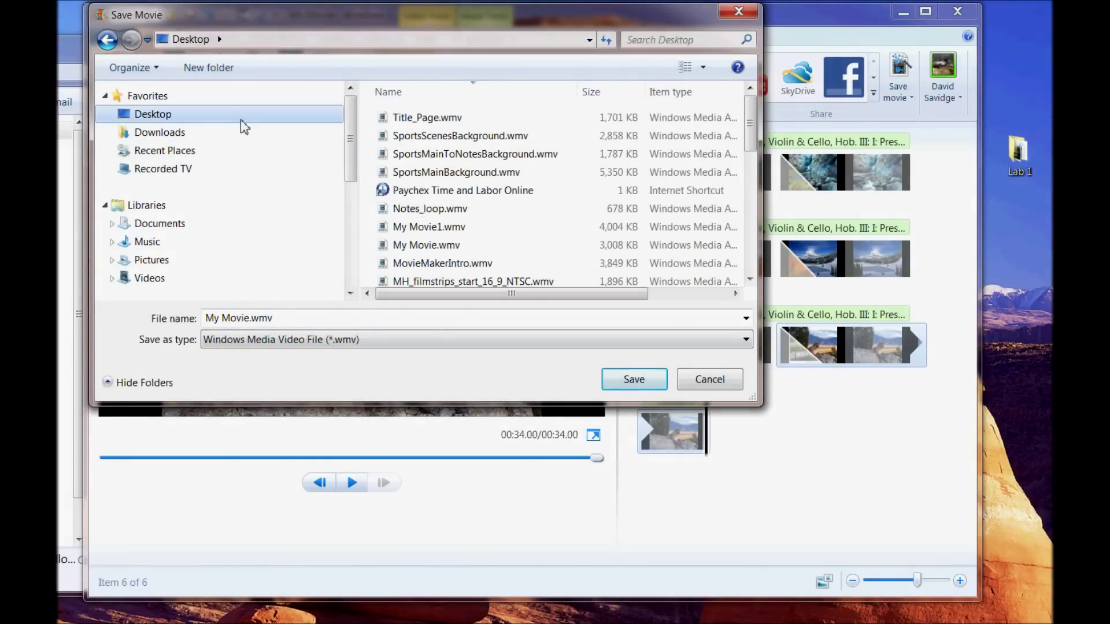
pyautogui.scroll(-7, 515, 224)
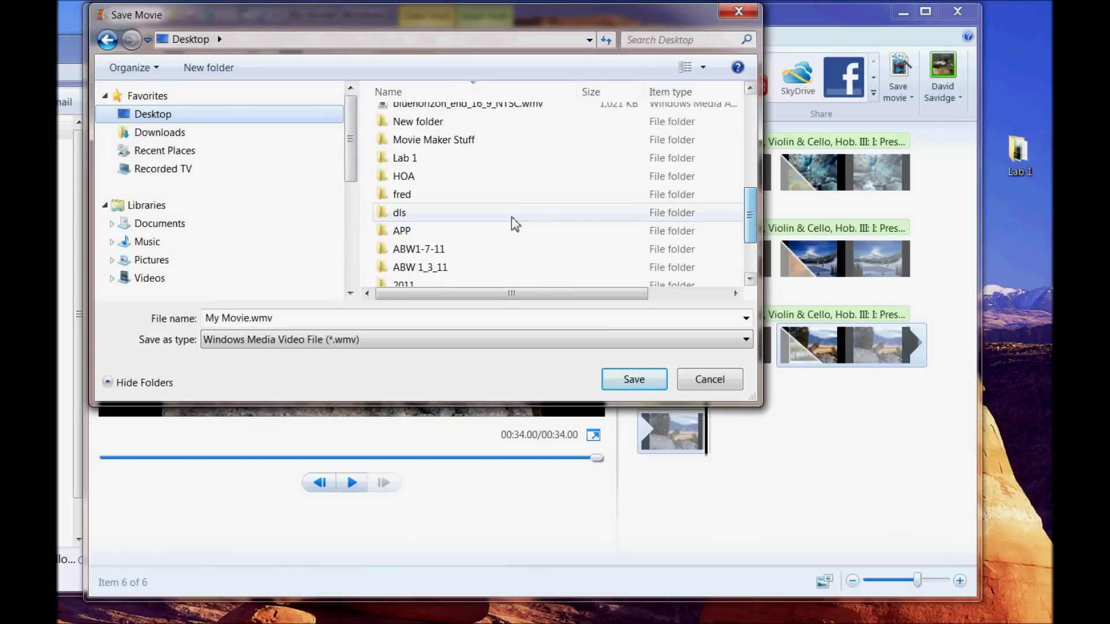
pyautogui.doubleClick(408, 160)
pyautogui.click(222, 318)
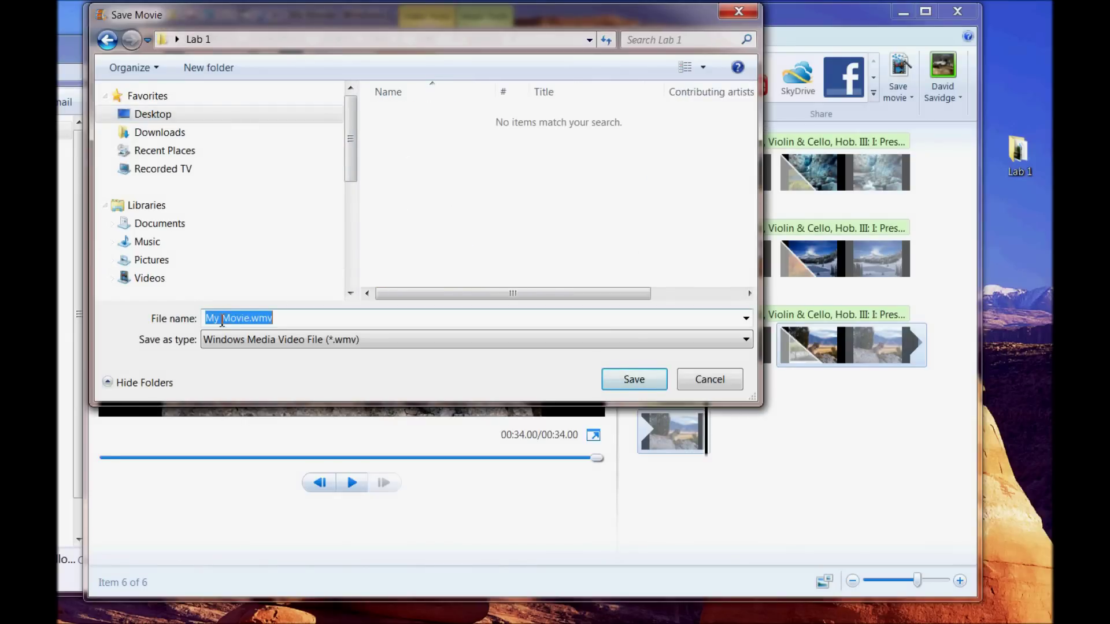
pyautogui.click(241, 318)
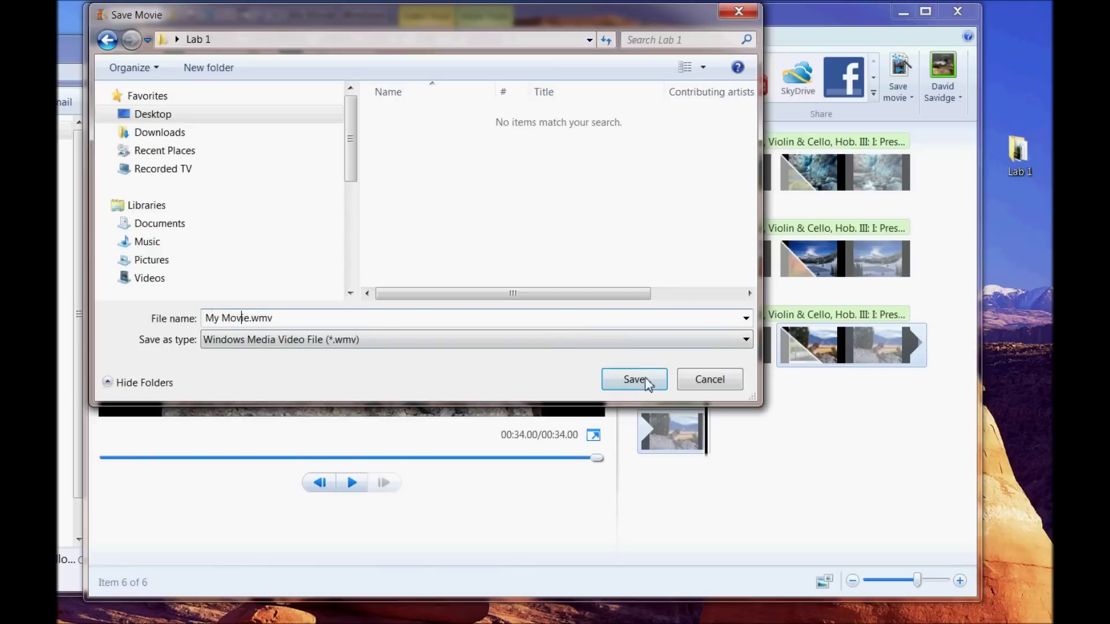
pyautogui.click(634, 380)
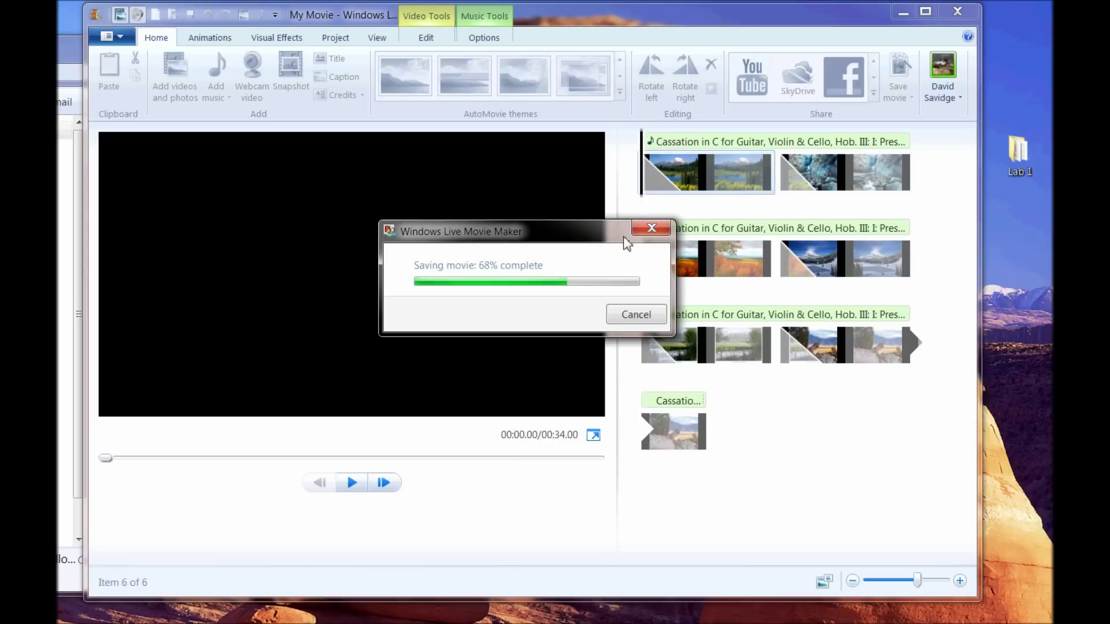
# - Move the Saving movie progress window aside while rendering reaches 100%
pyautogui.moveTo(614, 232)
pyautogui.mouseDown()
pyautogui.moveTo(586, 242)
pyautogui.moveTo(612, 246)
pyautogui.mouseUp()
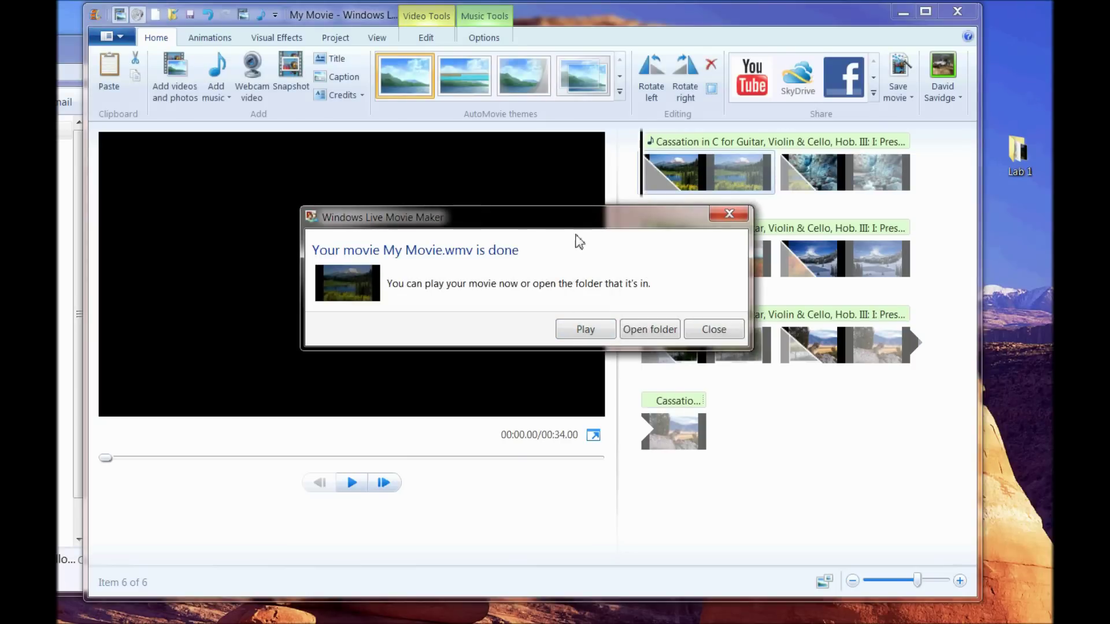
# - Watch My Movie.wmv play through in Windows Media Player, then close the player
pyautogui.moveTo(584, 224); pyautogui.dragTo(533, 209)
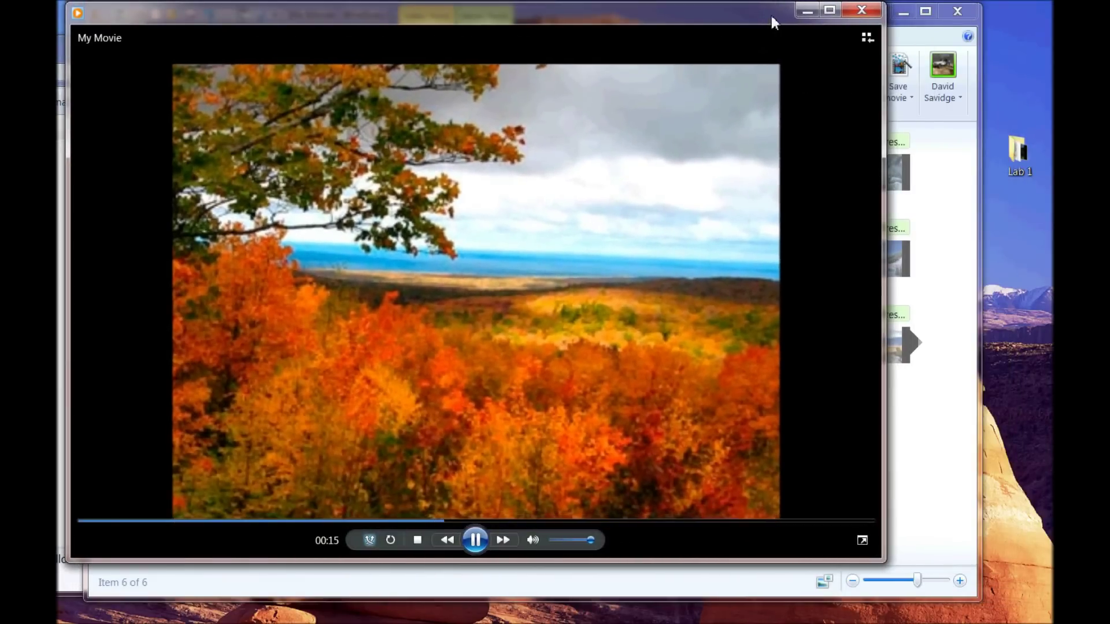
pyautogui.moveTo(771, 16); pyautogui.dragTo(843, 23)
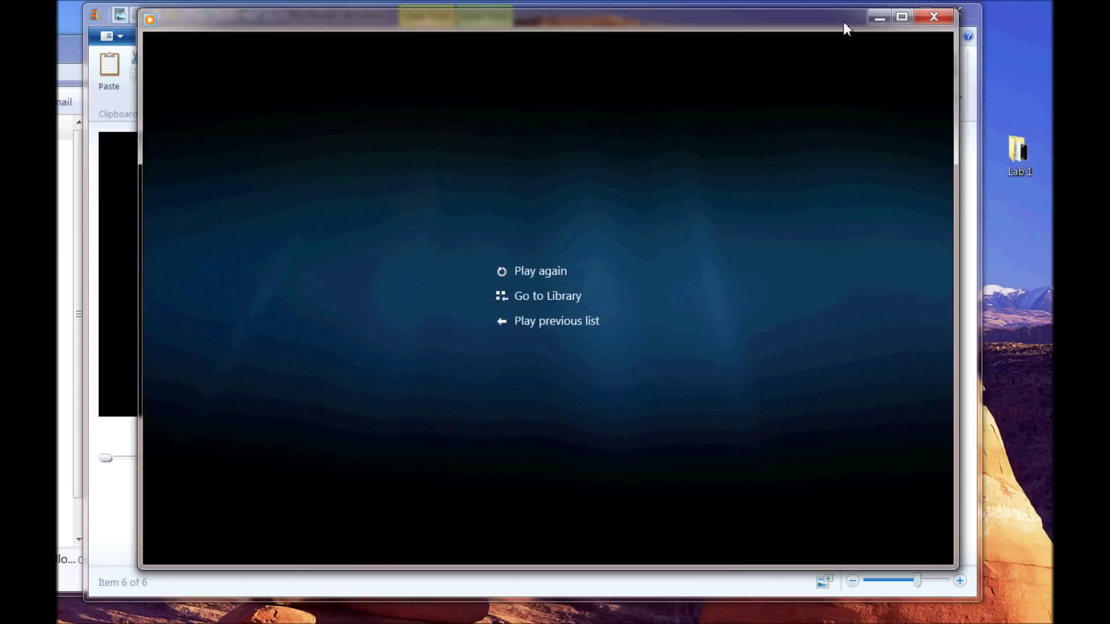
pyautogui.click(934, 20)
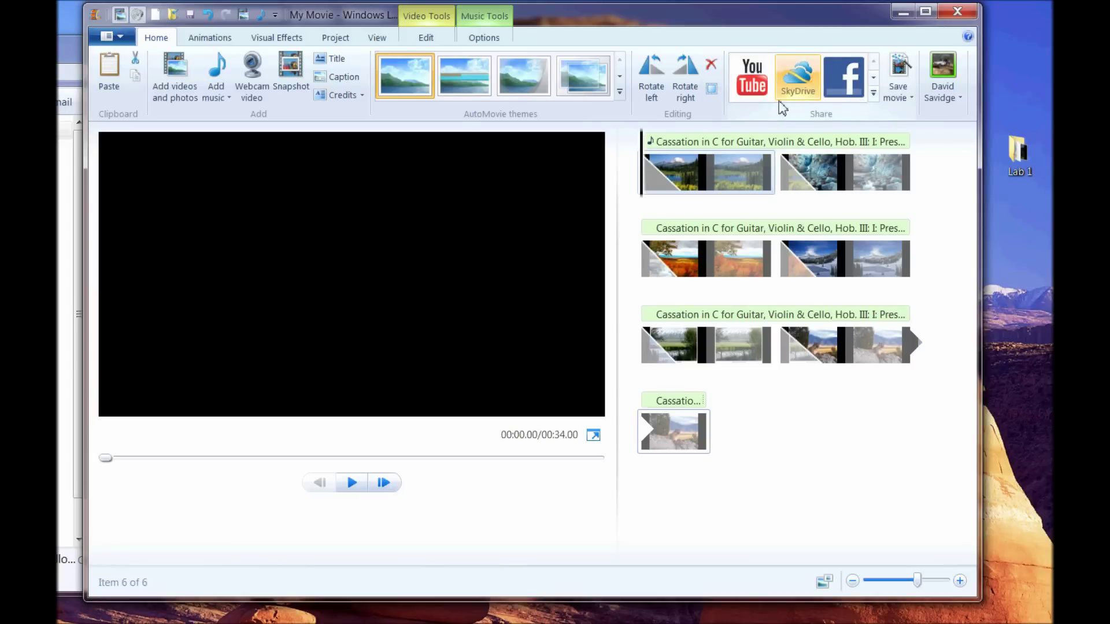
pyautogui.moveTo(660, 18); pyautogui.dragTo(654, 23)
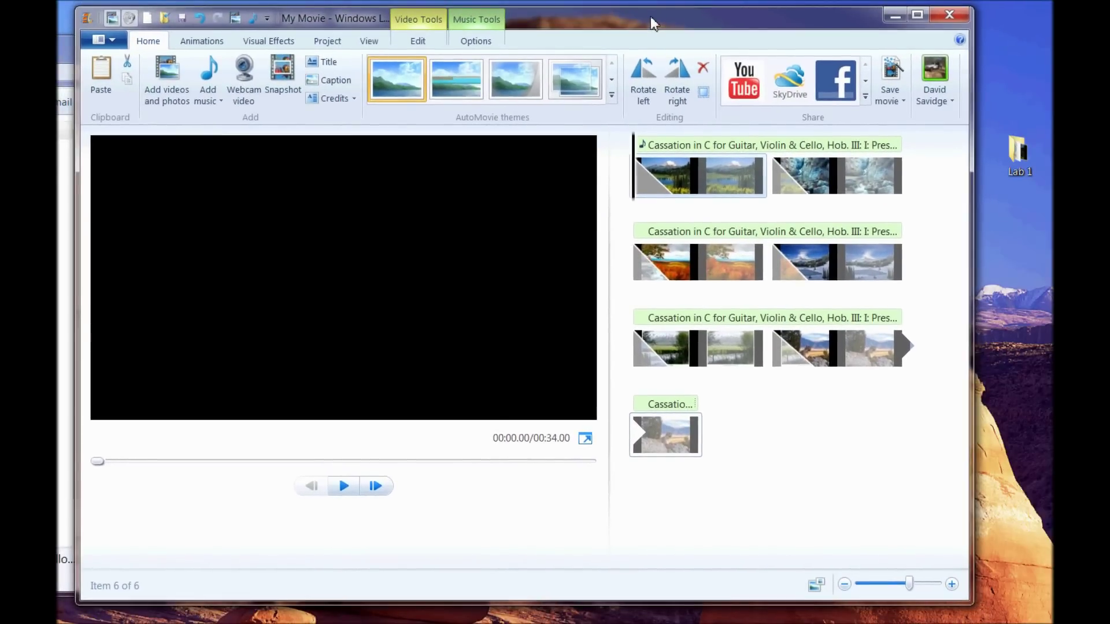